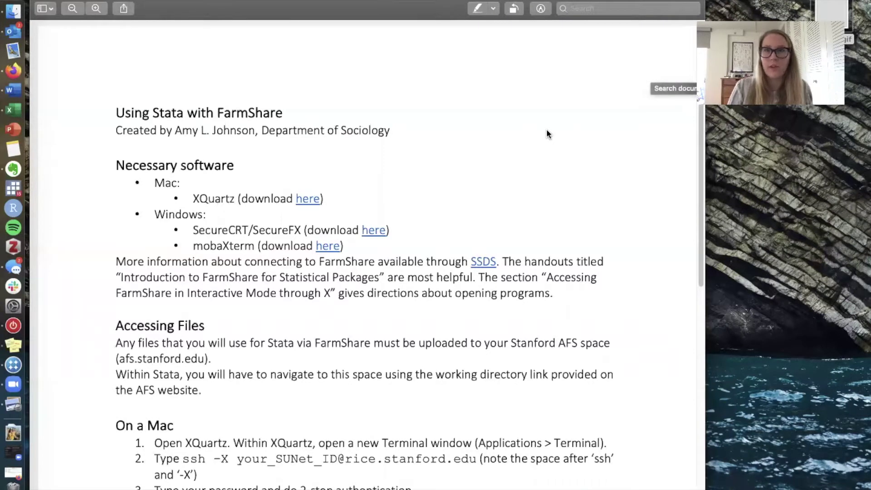
- Scroll down through the Using Stata with FarmShare handout in Preview
{"action": "scroll", "coordinate": [614, 151], "scroll_direction": "down", "scroll_amount": 2}
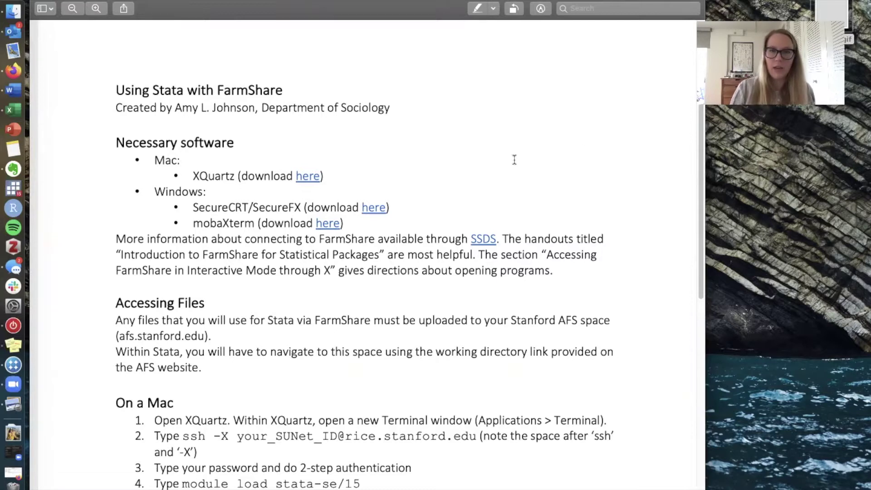
{"action": "scroll", "coordinate": [499, 150], "scroll_direction": "down", "scroll_amount": 1}
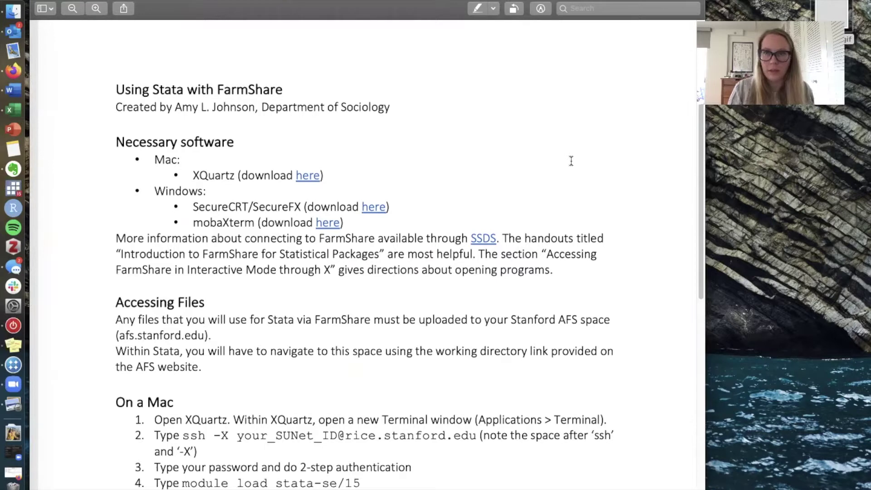
{"action": "scroll", "coordinate": [524, 161], "scroll_direction": "down", "scroll_amount": 1}
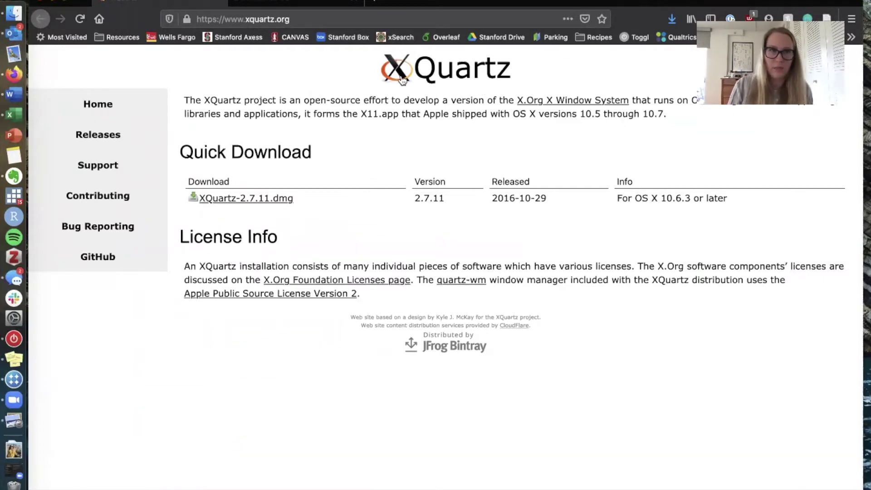
- Minimize the XQuartz web page and scroll the handout to the 'On a Mac' and 'On a PC' steps
{"action": "left_click", "coordinate": [53, 2]}
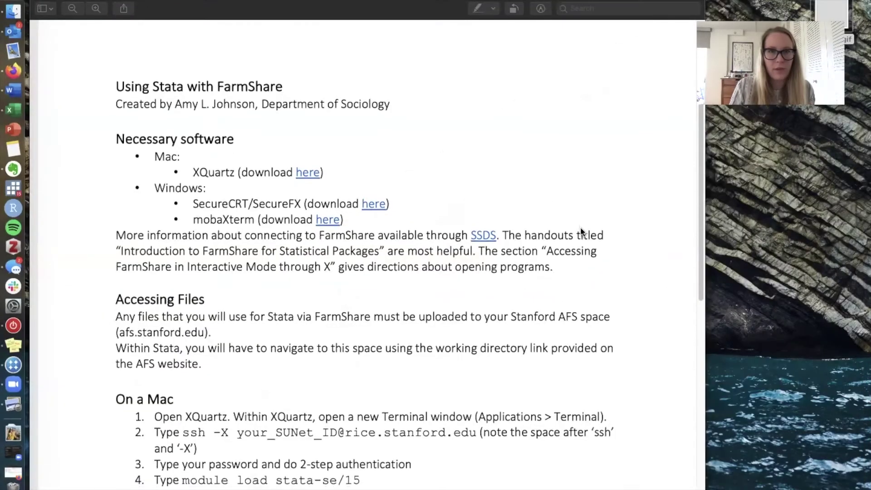
{"action": "scroll", "coordinate": [581, 224], "scroll_direction": "down", "scroll_amount": 1}
{"action": "scroll", "coordinate": [581, 224], "scroll_direction": "down", "scroll_amount": 2}
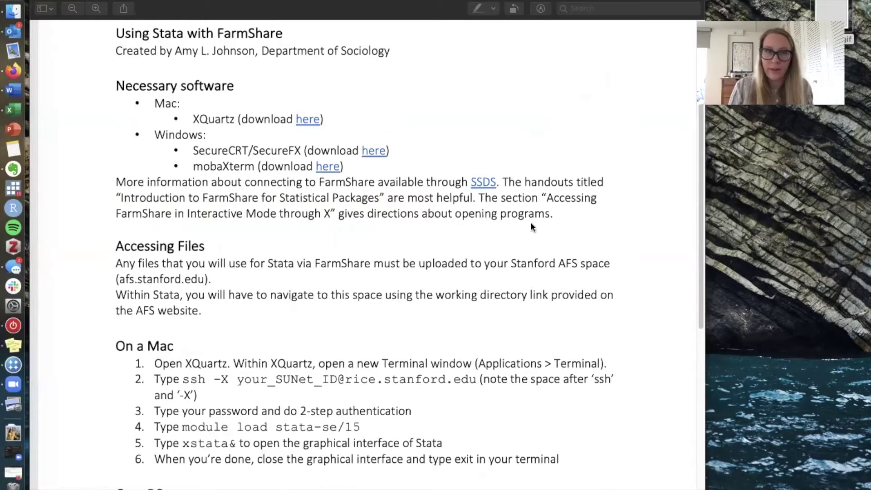
{"action": "scroll", "coordinate": [532, 225], "scroll_direction": "down", "scroll_amount": 5}
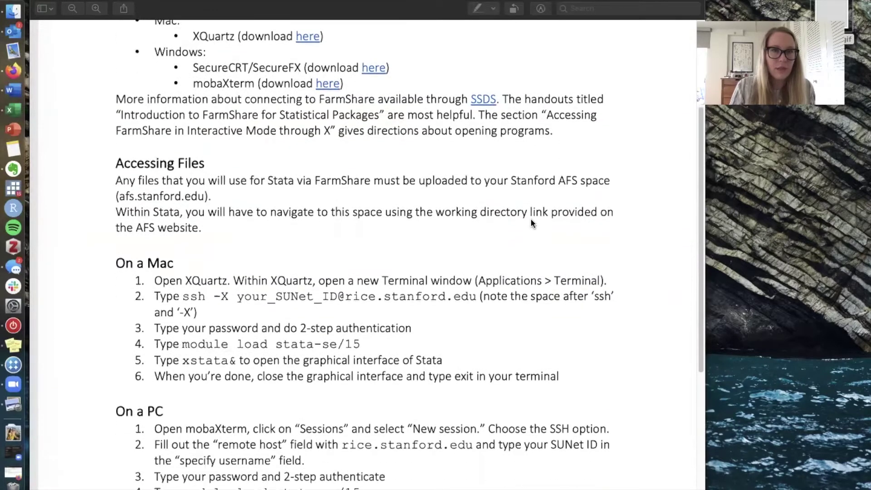
{"action": "scroll", "coordinate": [532, 223], "scroll_direction": "down", "scroll_amount": 1}
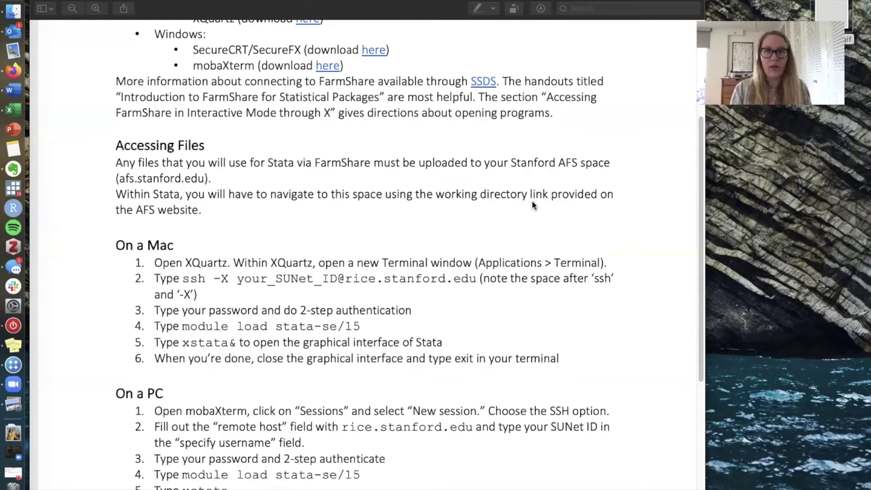
- Restore Firefox on the Stanford WebAFS tab, maximize it, and highlight the AFS directory path
{"action": "left_click", "coordinate": [20, 474]}
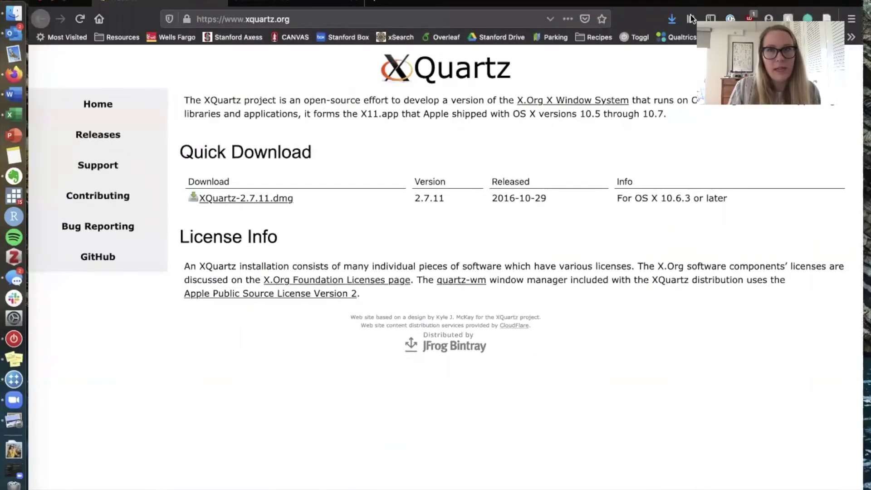
{"action": "left_click", "coordinate": [290, 48]}
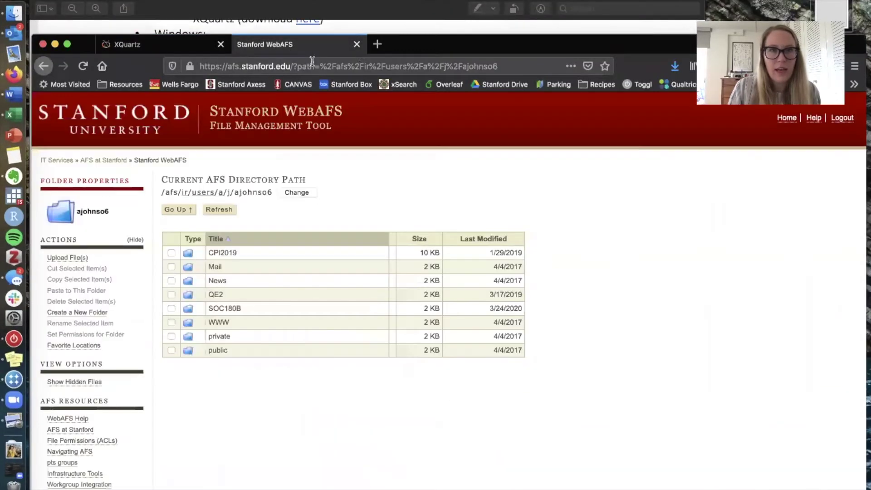
{"action": "double_click", "coordinate": [654, 47]}
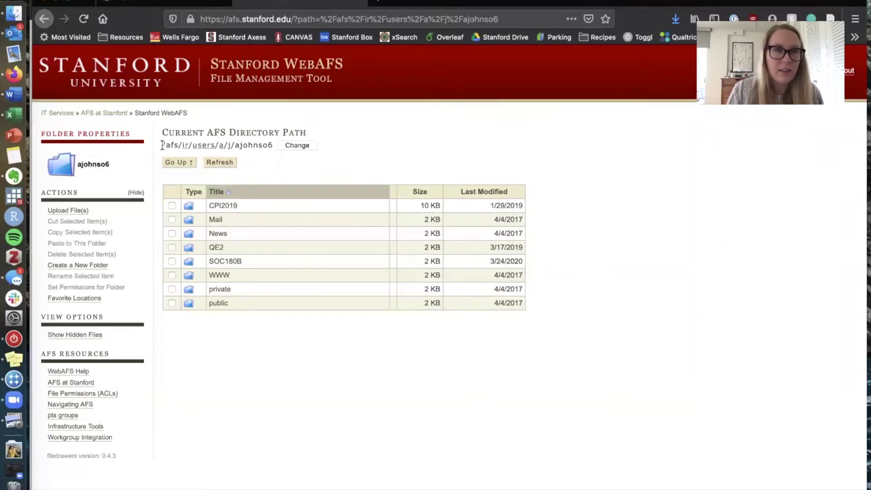
{"action": "left_click_drag", "start_coordinate": [158, 144], "coordinate": [274, 147]}
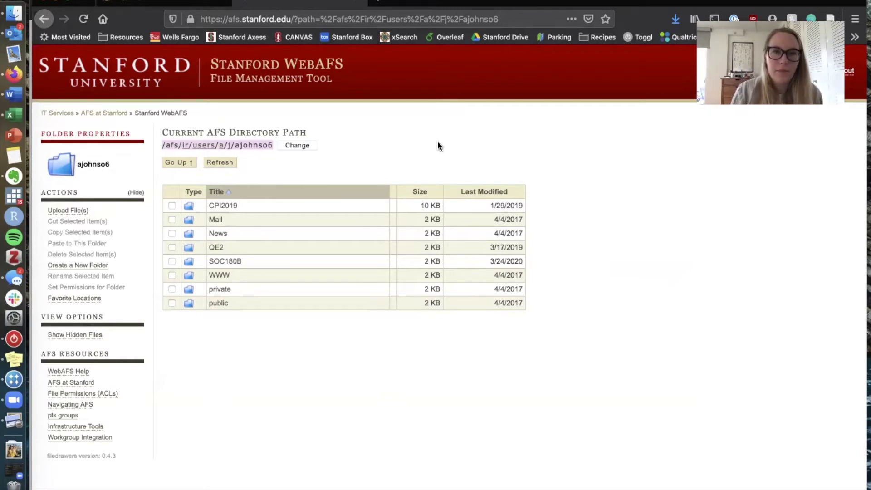
{"action": "left_click", "coordinate": [435, 151]}
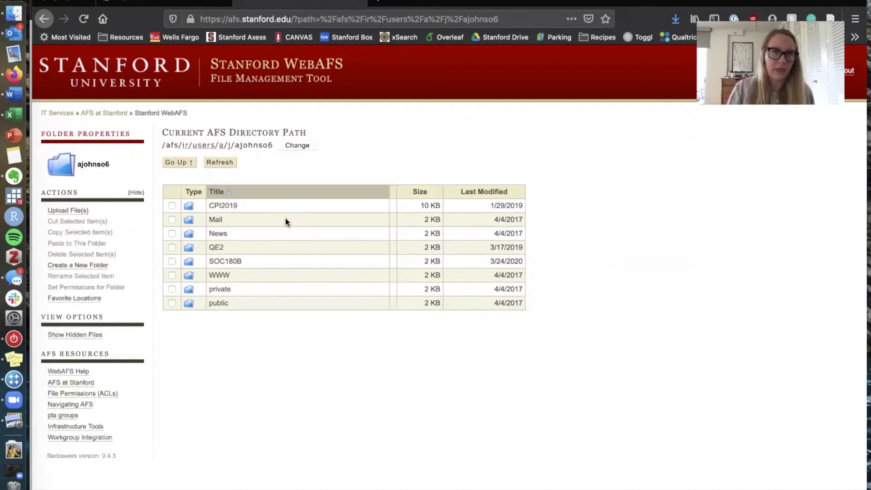
- Open the SOC180B folder in WebAFS, then minimize the browser
{"action": "left_click", "coordinate": [226, 262]}
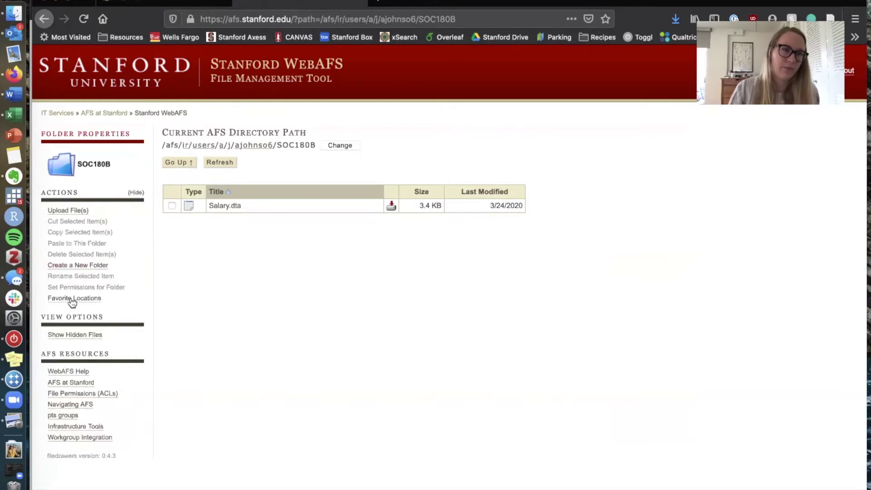
{"action": "left_click", "coordinate": [57, 3]}
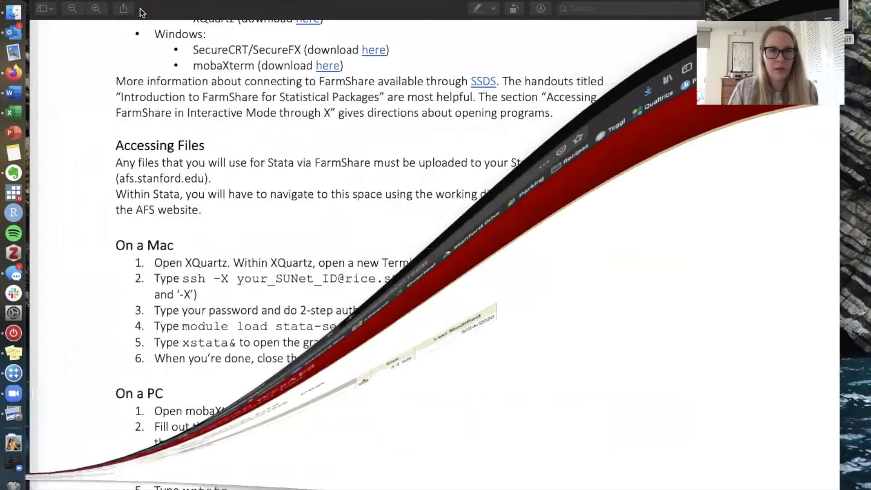
- Launch XQuartz through Spotlight and place a new terminal window over the handout's right side
{"action": "scroll", "coordinate": [467, 191], "scroll_direction": "down", "scroll_amount": 2}
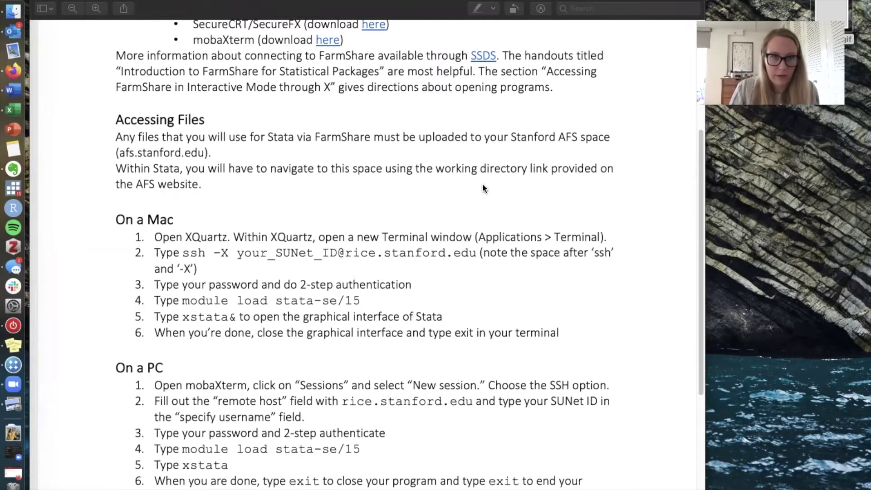
{"action": "scroll", "coordinate": [483, 183], "scroll_direction": "down", "scroll_amount": 5}
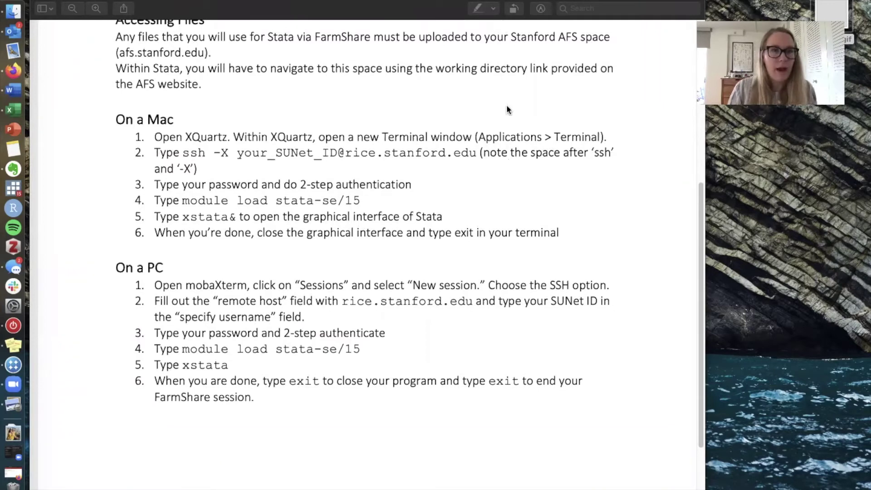
{"action": "key", "text": "super+space"}
{"action": "type", "text": "x"}
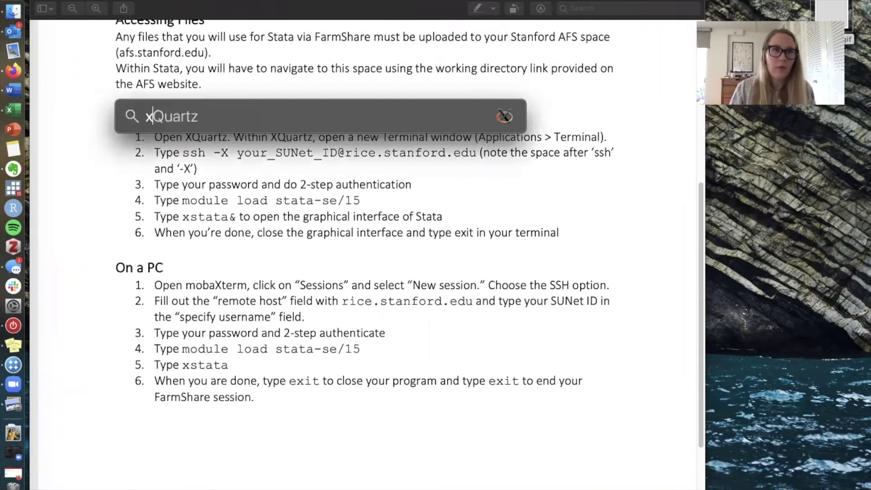
{"action": "key", "text": "Return"}
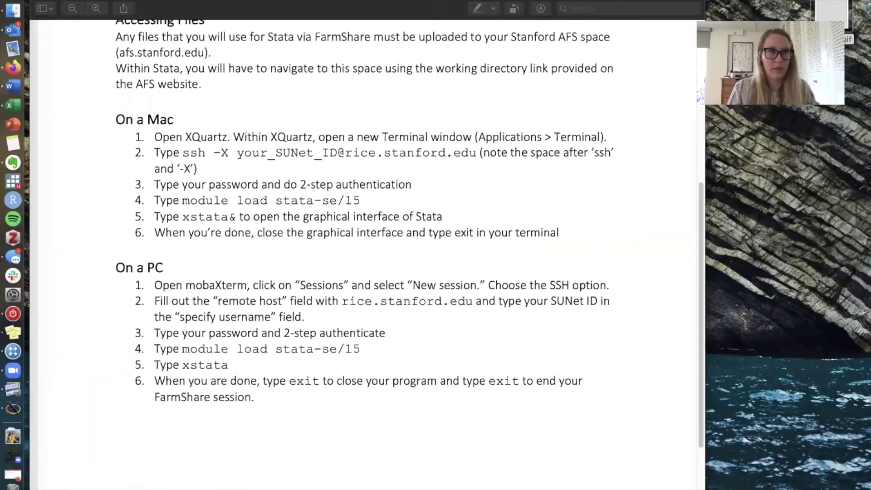
{"action": "left_click", "coordinate": [111, 1]}
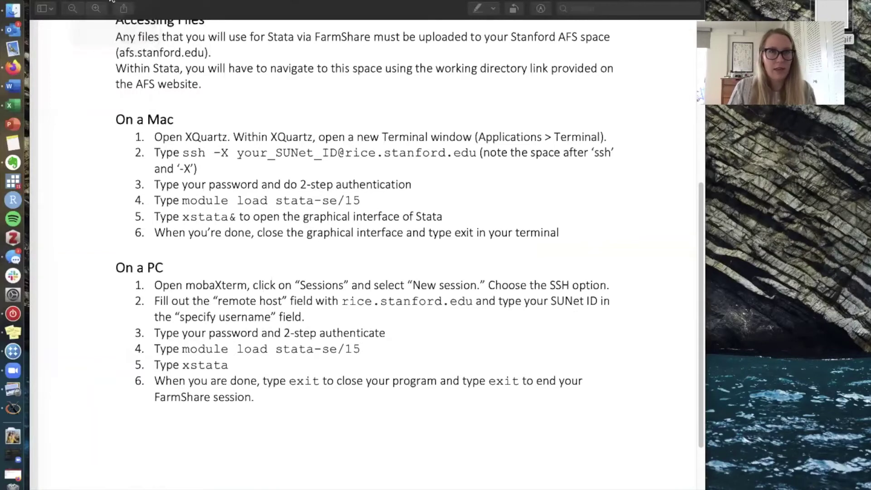
{"action": "left_click_drag", "start_coordinate": [124, 1], "coordinate": [635, 182]}
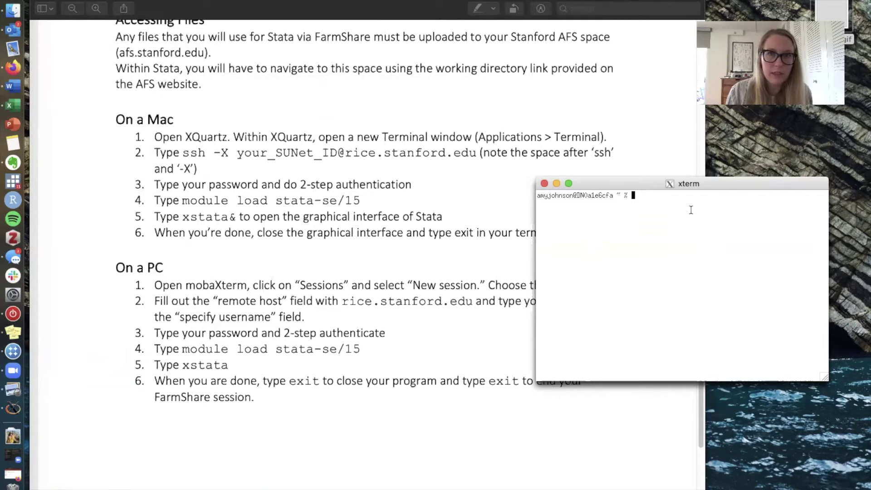
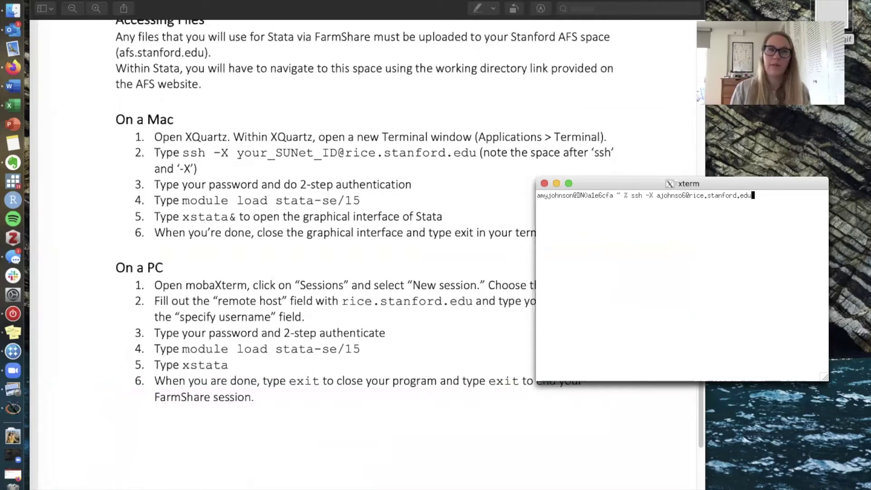
- Log in to rice.stanford.edu with ssh -X and your SUNetID, enter the password, and choose Duo Push (1)
{"action": "key", "text": "Return"}
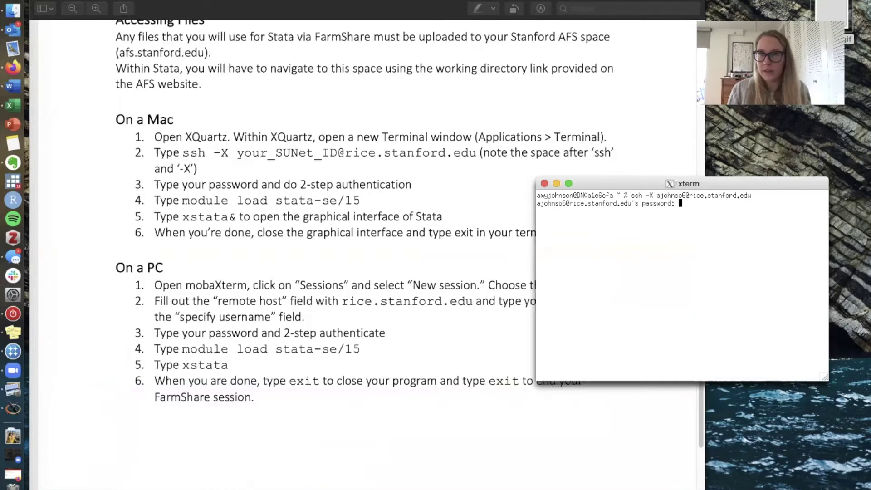
{"action": "key", "text": "Return"}
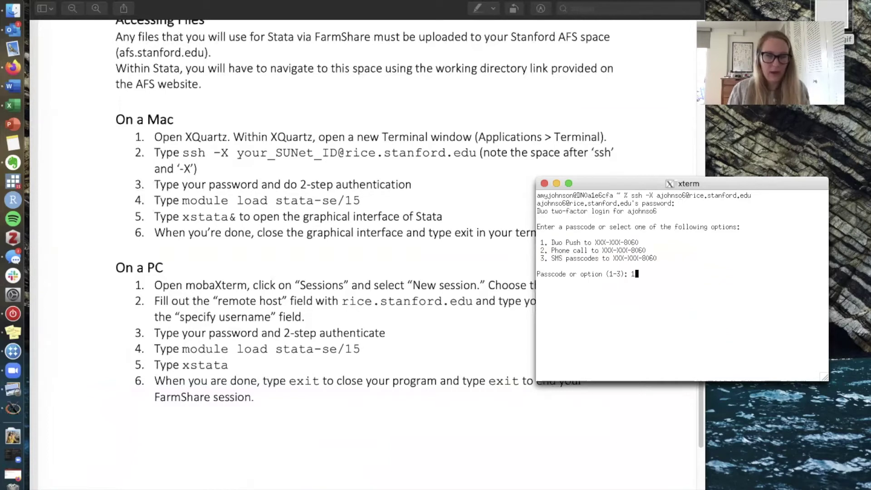
{"action": "key", "text": "Return"}
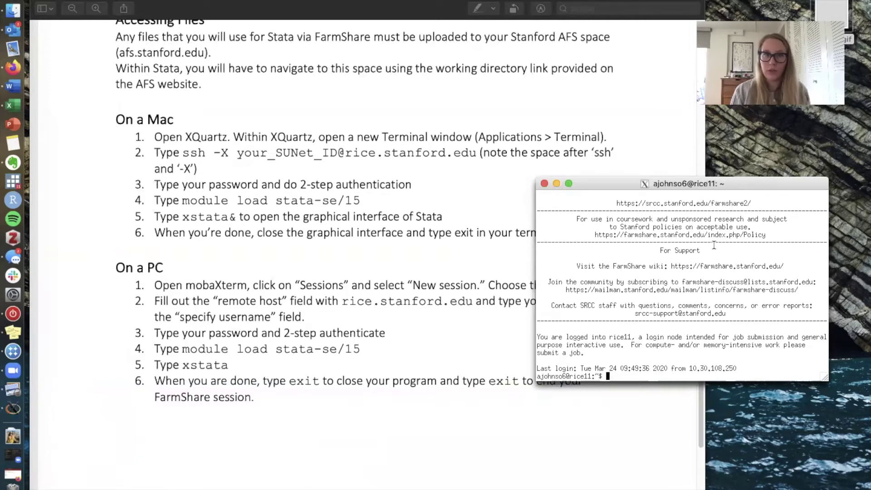
- Load the stata-se/15 module and launch graphical Stata with xstata&
{"action": "type", "text": "mo"}
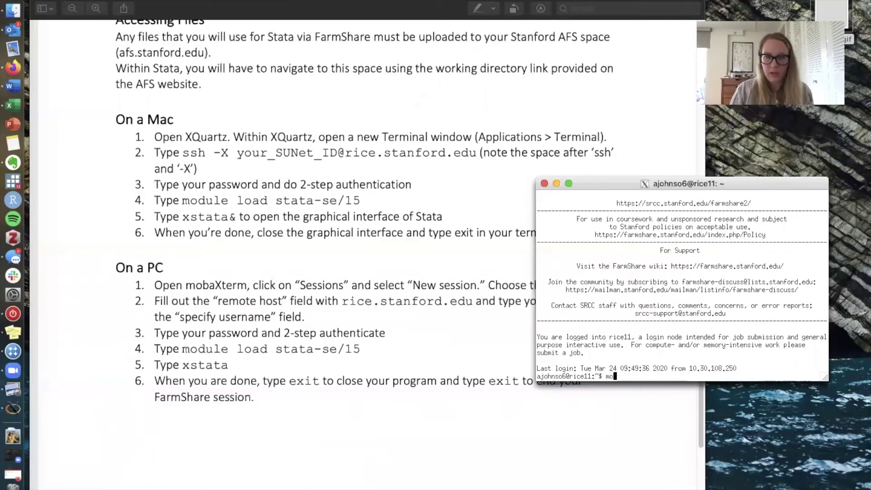
{"action": "type", "text": "dule load stata"}
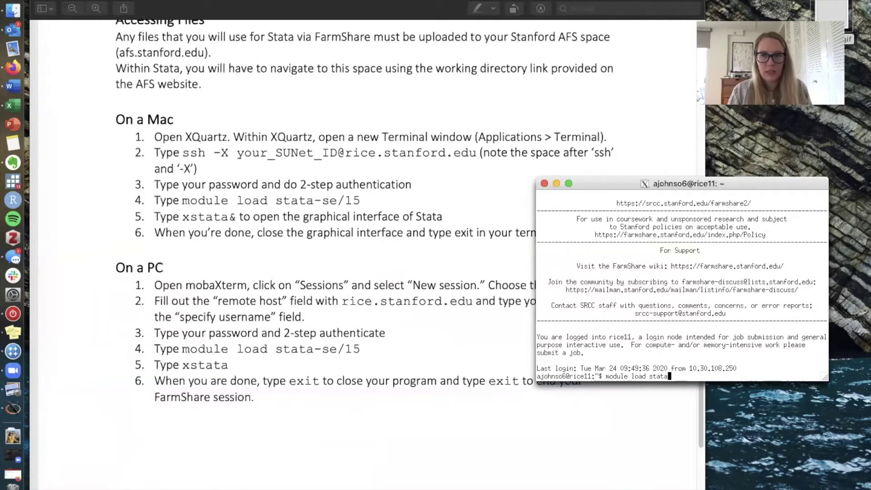
{"action": "type", "text": "-se/15"}
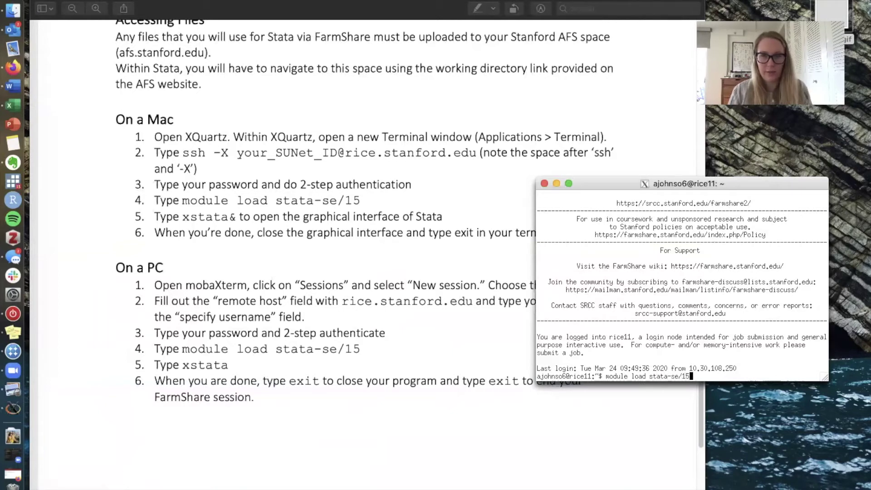
{"action": "key", "text": "Return"}
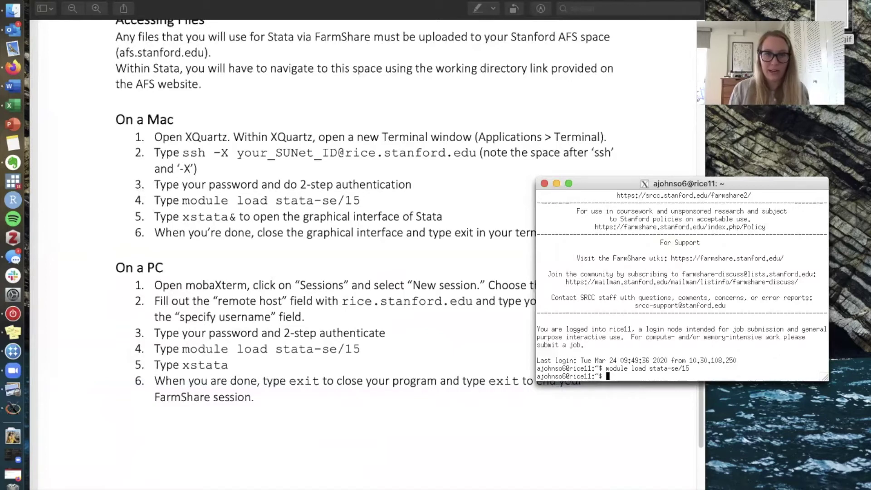
{"action": "type", "text": "xs"}
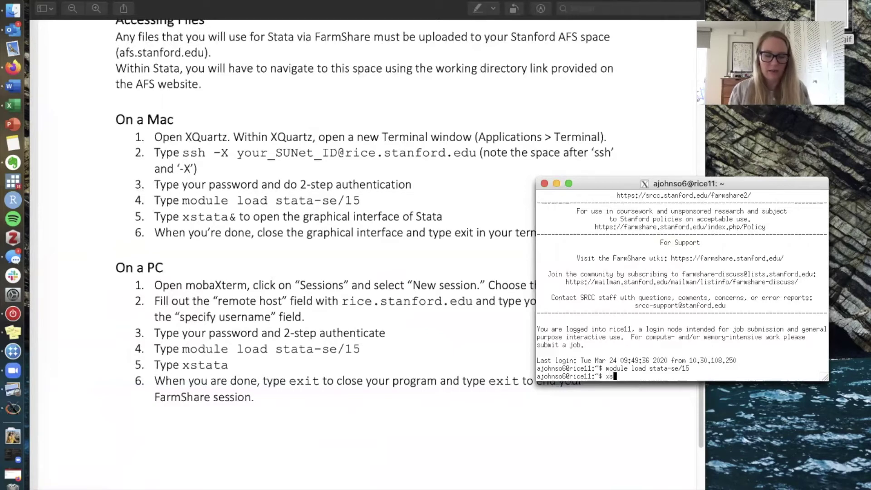
{"action": "type", "text": "tata&"}
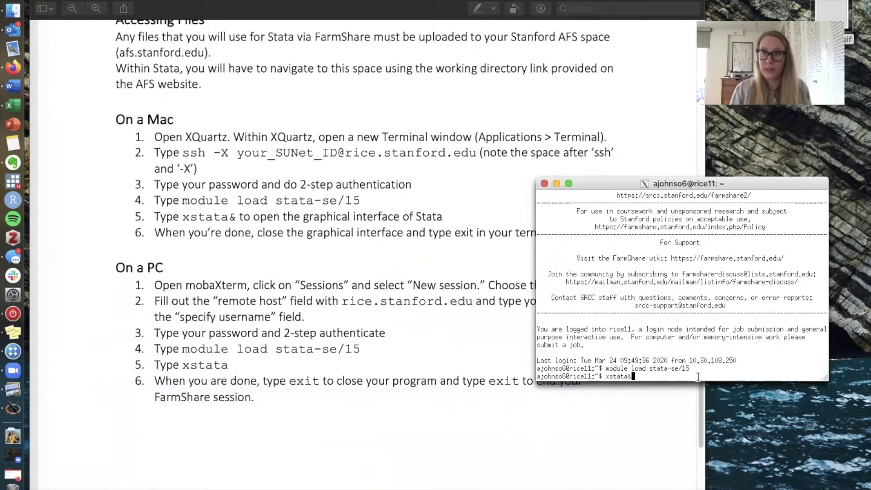
{"action": "key", "text": "Return"}
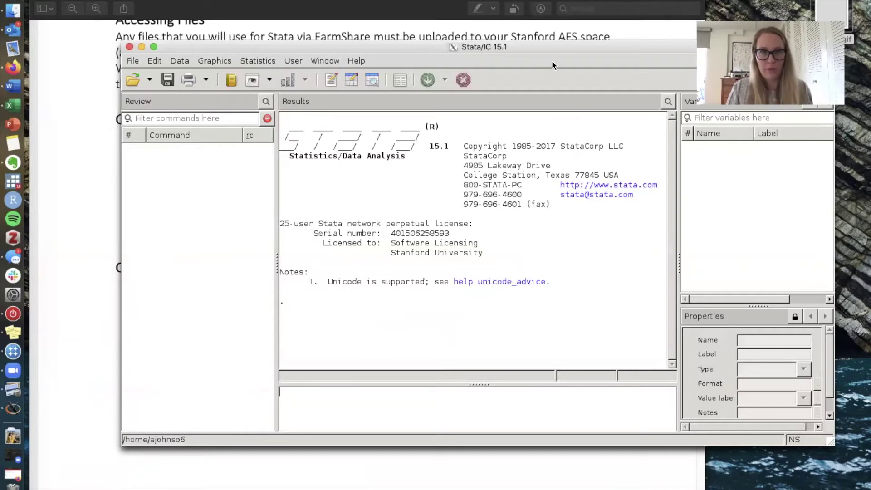
- Move the Stata window to the top-left, stretch it to full screen, and start a new do-file
{"action": "left_click_drag", "start_coordinate": [538, 45], "coordinate": [456, 6]}
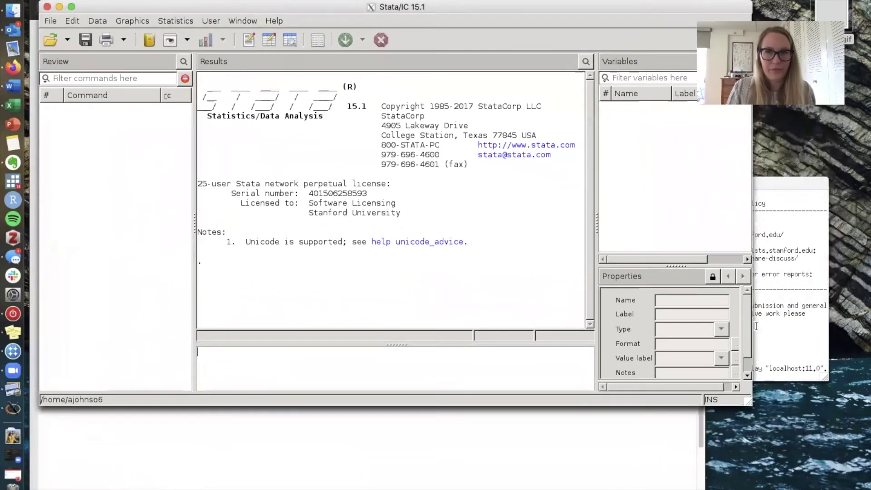
{"action": "left_click_drag", "start_coordinate": [748, 402], "coordinate": [870, 488]}
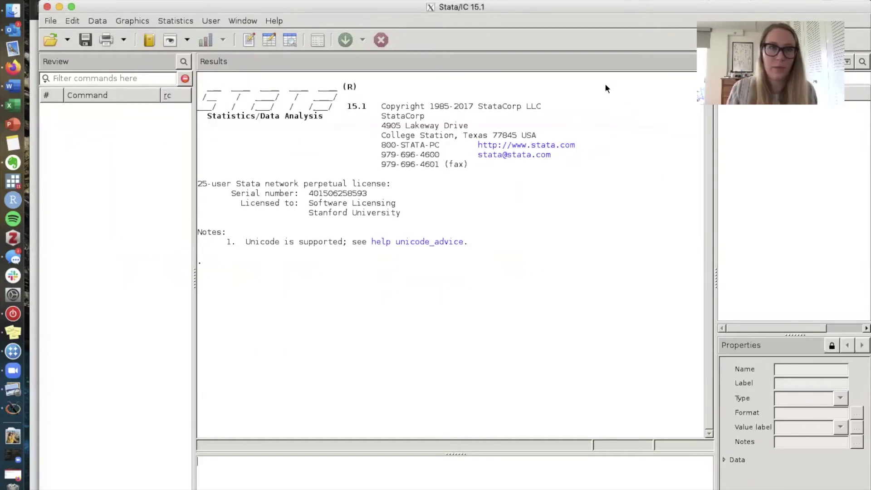
{"action": "left_click", "coordinate": [246, 43]}
- Reposition and resize the Do-file Editor window to a narrower, taller shape
{"action": "left_click_drag", "start_coordinate": [358, 53], "coordinate": [415, 18]}
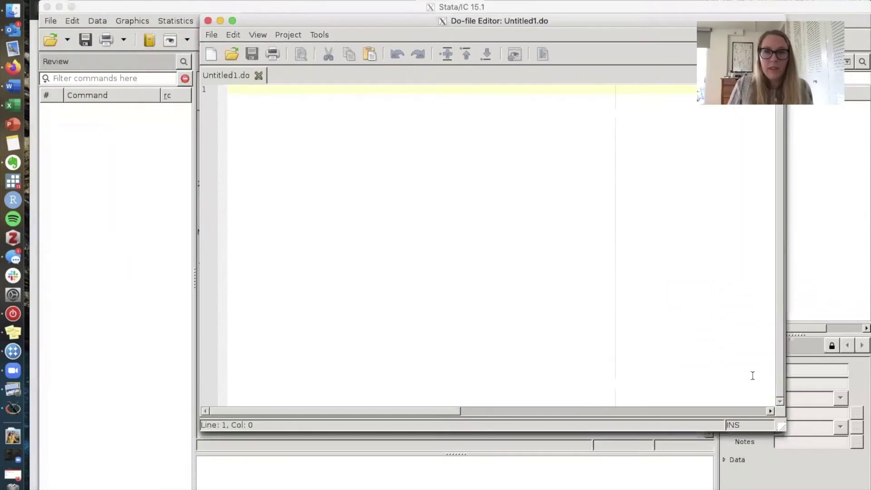
{"action": "left_click_drag", "start_coordinate": [784, 430], "coordinate": [671, 489]}
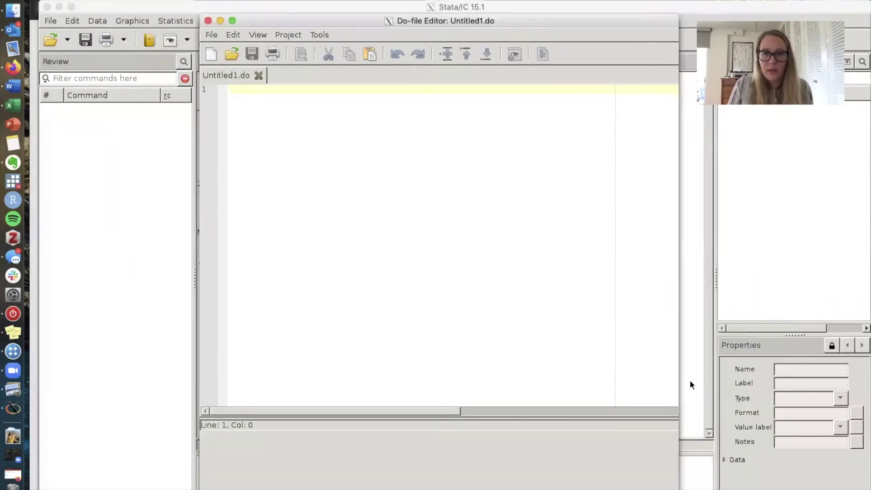
{"action": "left_click_drag", "start_coordinate": [374, 21], "coordinate": [465, 15]}
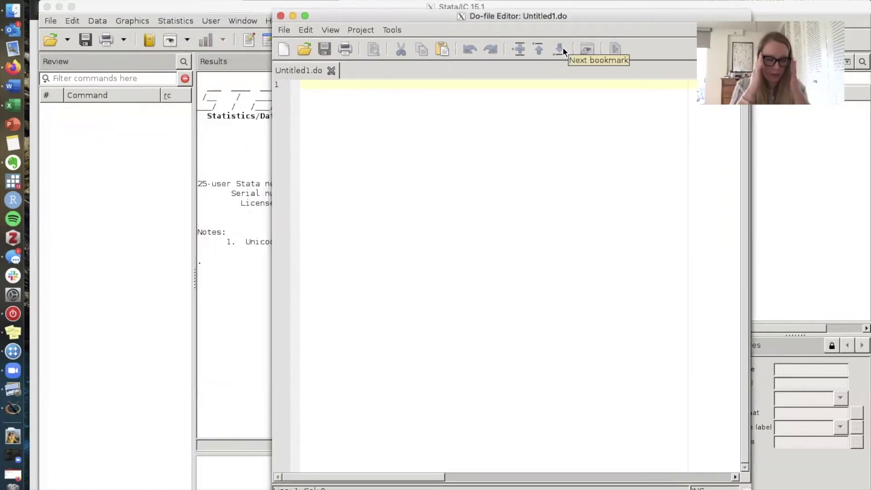
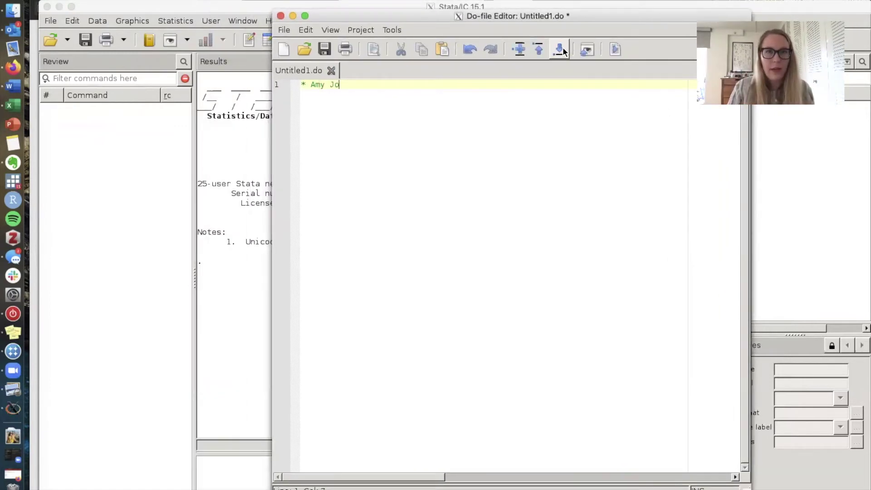
- Write header comments with the author's name and '* Example do file for Stata with FarmShare'
{"action": "key", "text": "Return"}
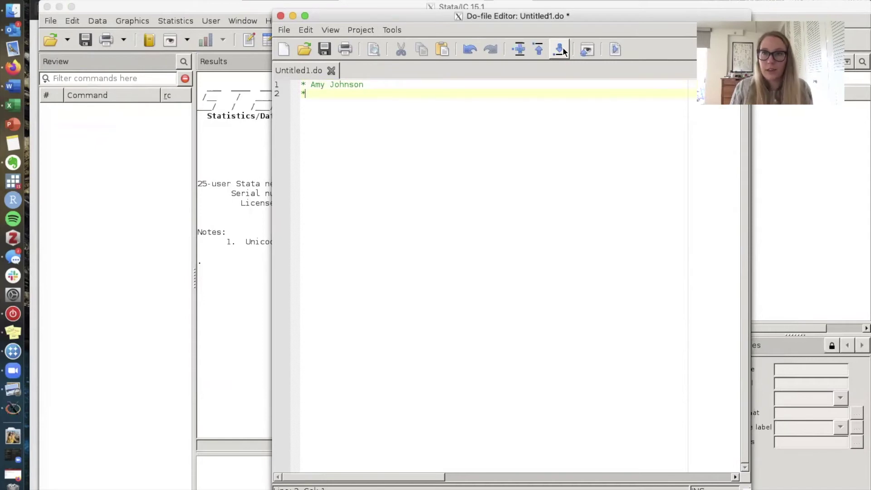
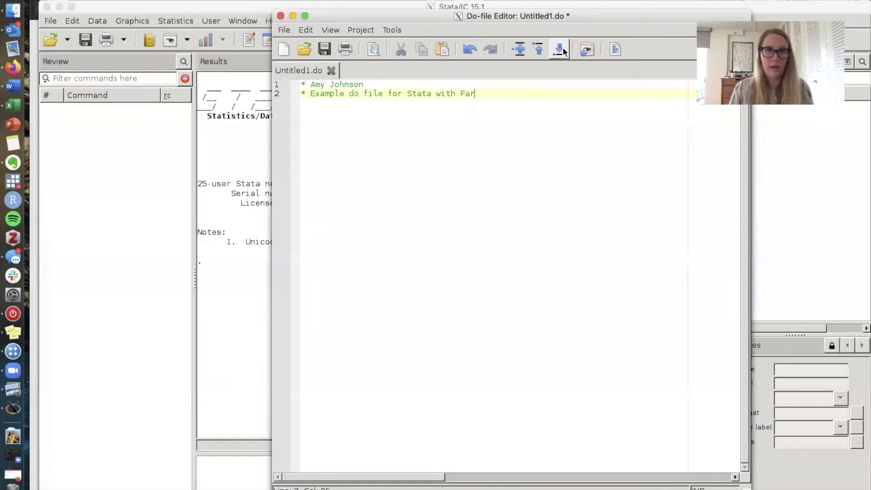
{"action": "key", "text": "Return"}
{"action": "key", "text": "Return"}
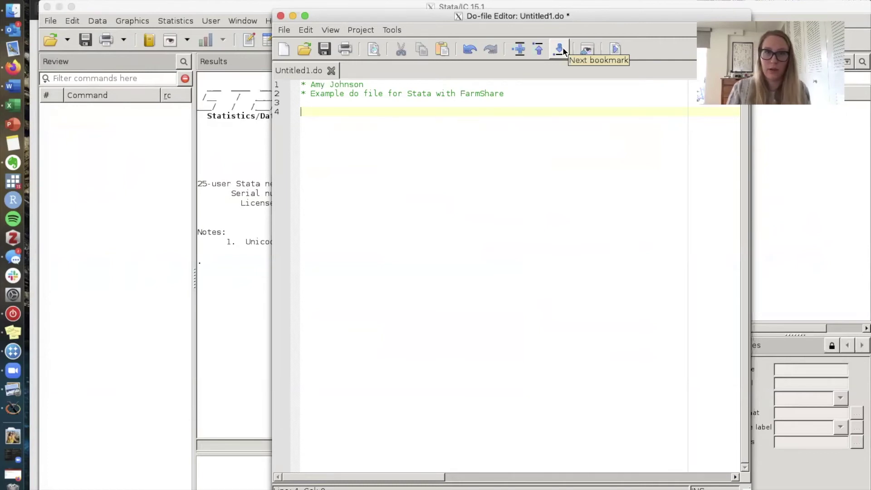
{"action": "left_click_drag", "start_coordinate": [426, 15], "coordinate": [521, 9]}
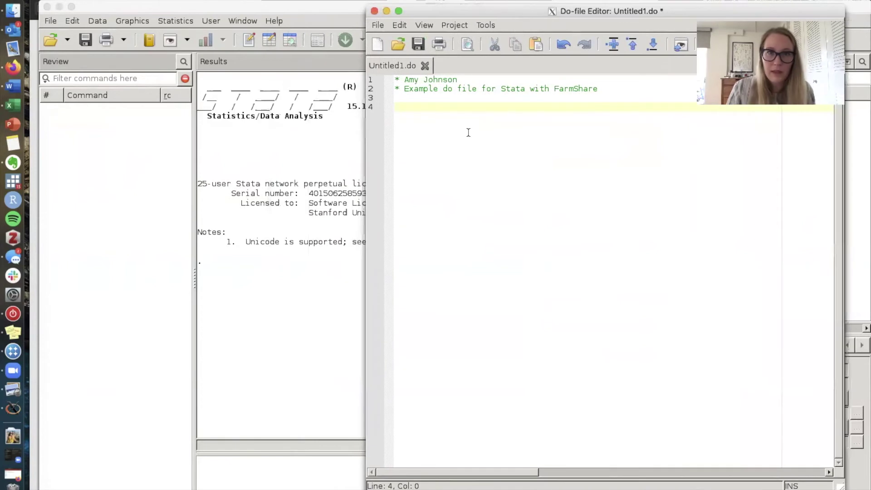
- Add line 4: cd to the user's AFS SOC180B folder path, copied from WebAFS
{"action": "type", "text": "cd \""}
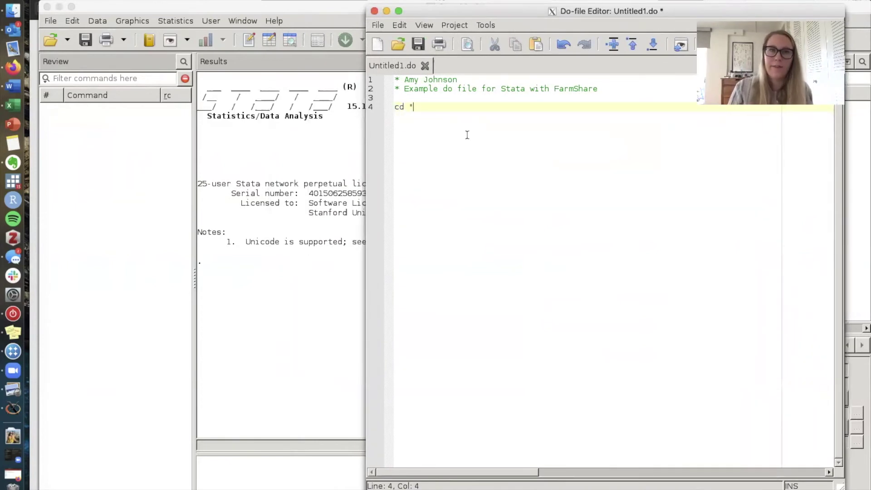
{"action": "left_click", "coordinate": [12, 475]}
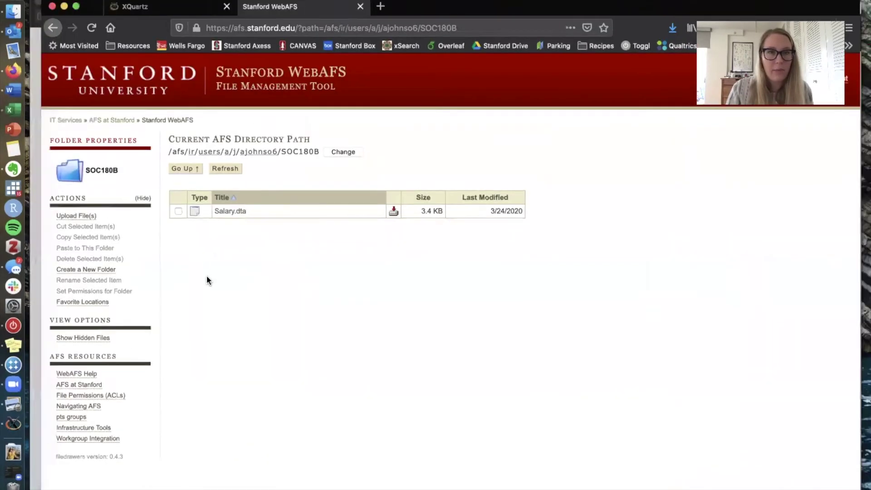
{"action": "key", "text": "ctrl+Up"}
{"action": "left_click", "coordinate": [707, 236]}
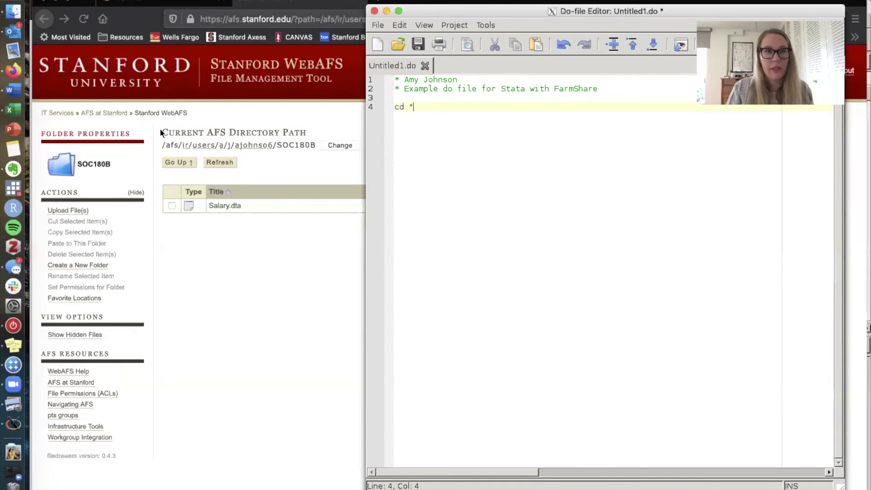
{"action": "left_click", "coordinate": [157, 143]}
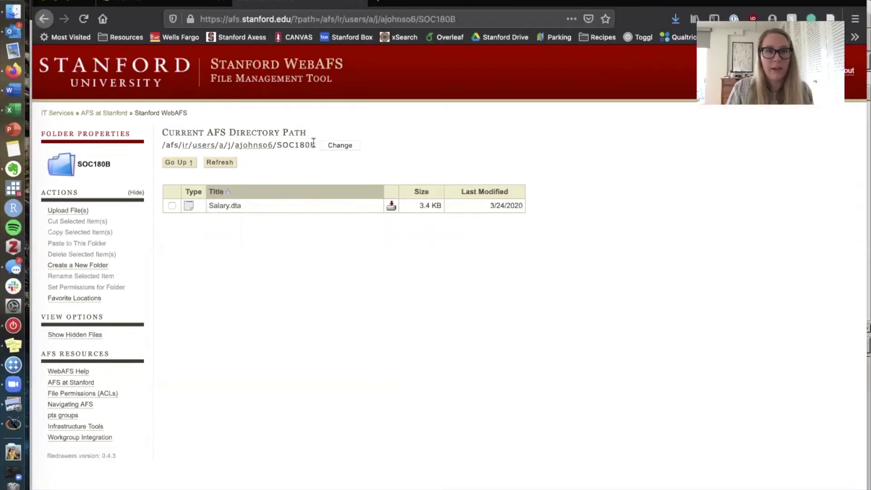
{"action": "left_click_drag", "start_coordinate": [313, 142], "coordinate": [159, 144]}
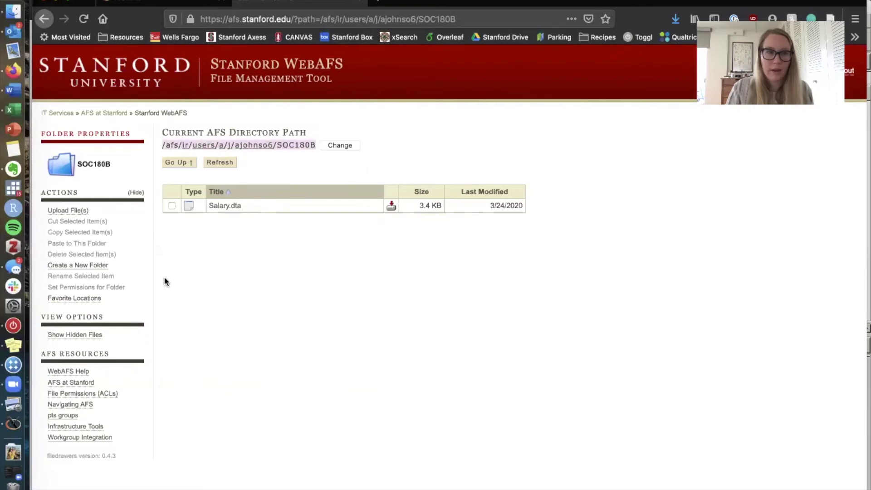
{"action": "key", "text": "ctrl+Up"}
{"action": "left_click", "coordinate": [712, 214]}
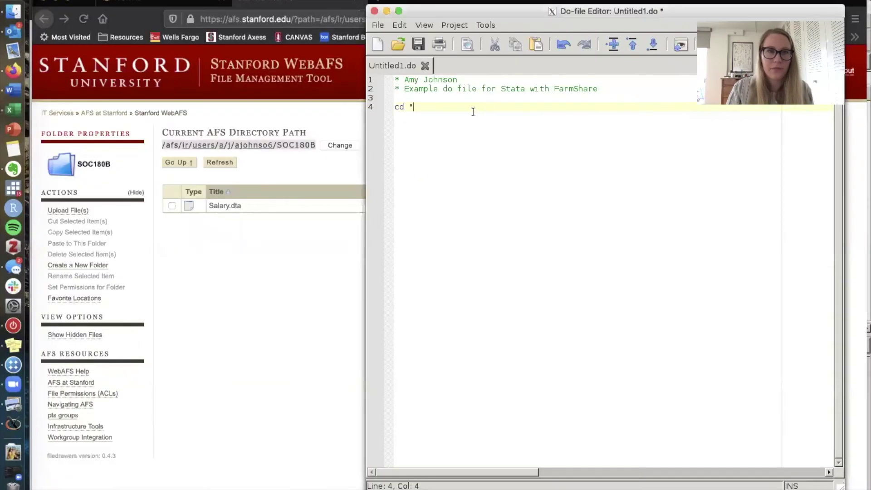
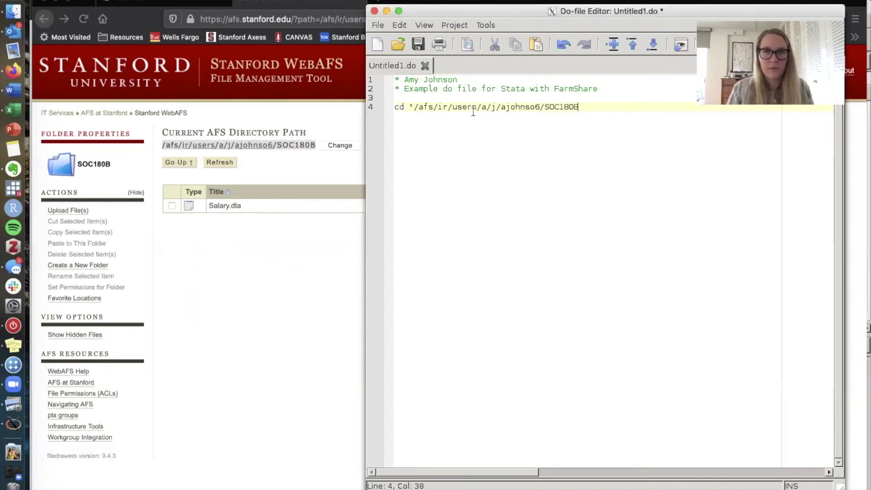
{"action": "key", "text": "ctrl+Up"}
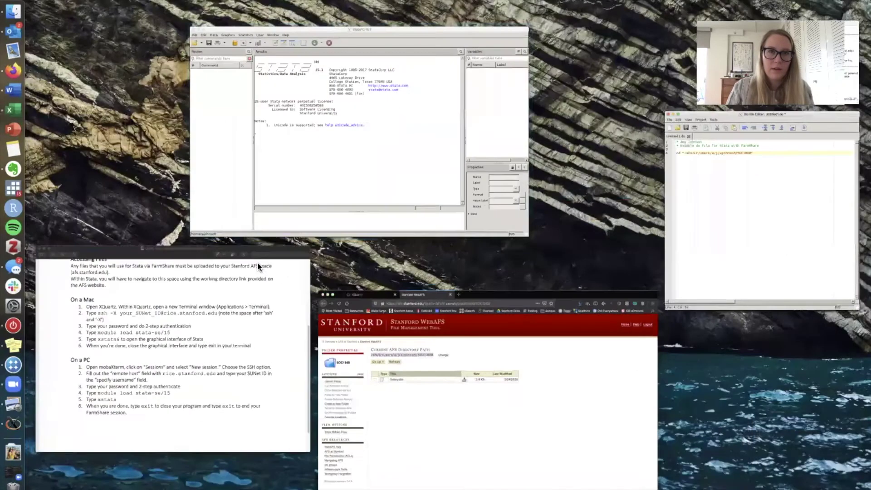
{"action": "left_click", "coordinate": [323, 193]}
{"action": "key", "text": "ctrl+Up"}
- Run the cd line on line 4 so the working directory becomes the AFS SOC180B folder
{"action": "left_click", "coordinate": [726, 204]}
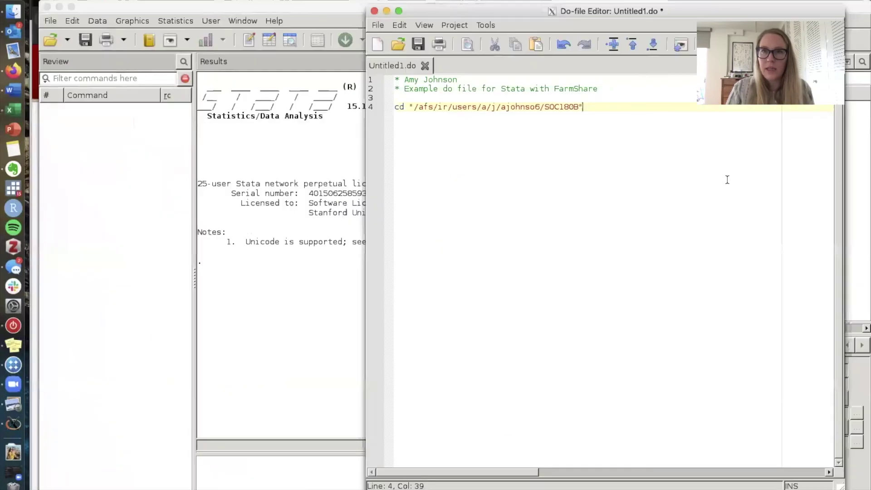
{"action": "left_click_drag", "start_coordinate": [515, 15], "coordinate": [546, 16]}
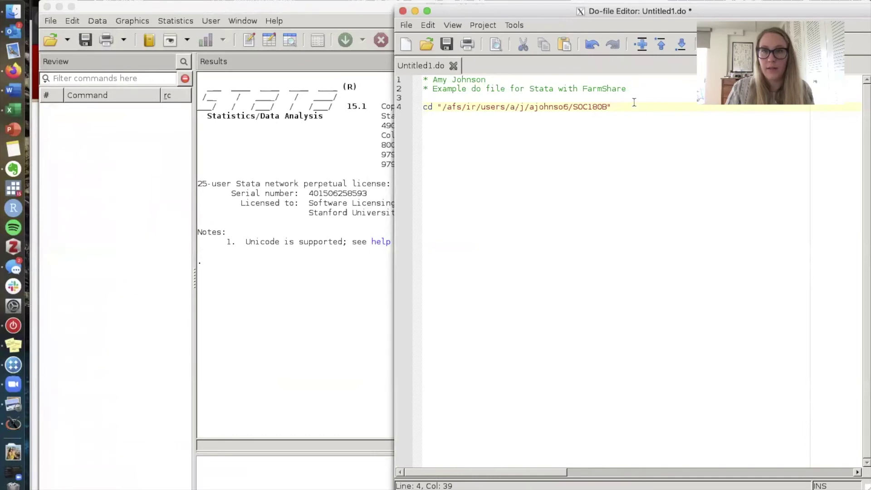
{"action": "left_click_drag", "start_coordinate": [634, 103], "coordinate": [438, 109]}
{"action": "left_click", "coordinate": [418, 110]}
{"action": "triple_click", "coordinate": [418, 111]}
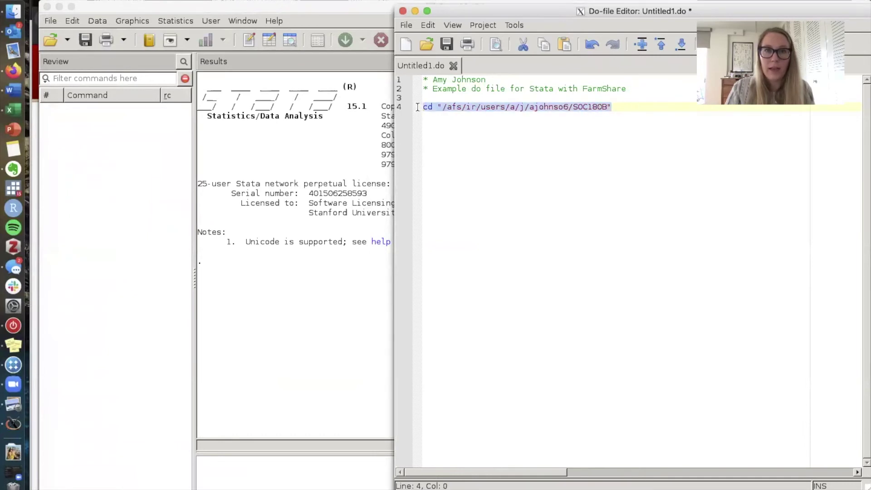
{"action": "double_click", "coordinate": [627, 12]}
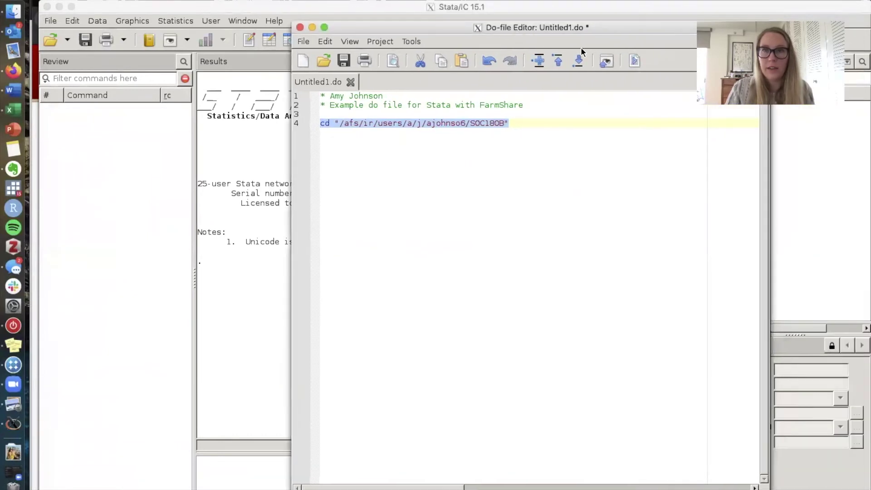
{"action": "left_click", "coordinate": [634, 61]}
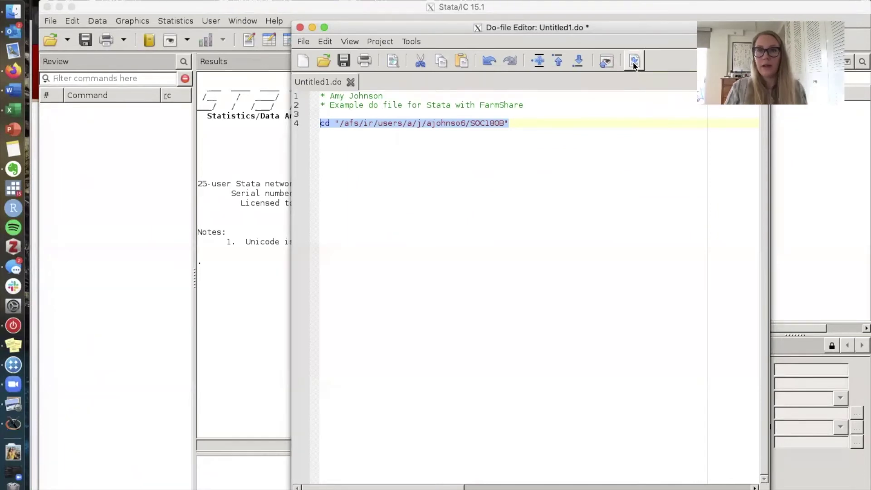
{"action": "left_click_drag", "start_coordinate": [446, 26], "coordinate": [579, 9]}
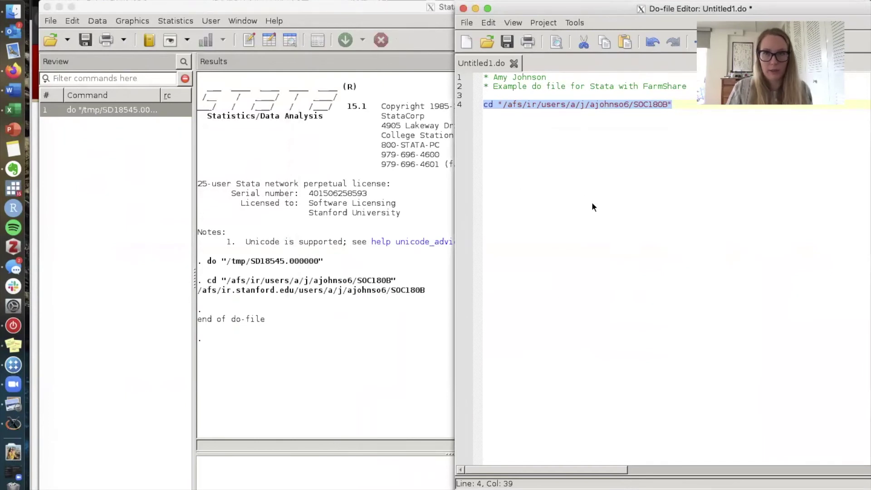
{"action": "left_click", "coordinate": [565, 128]}
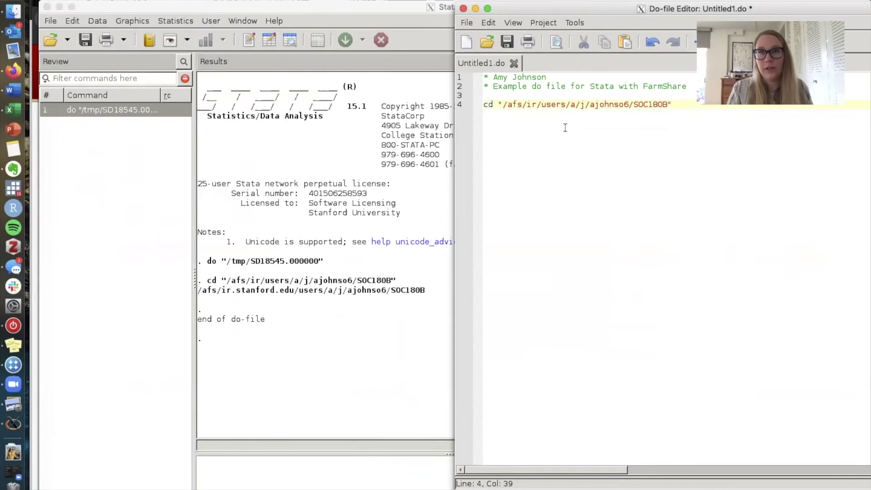
- Save the new do-file under the name 'Example' inside the SOC180B folder
{"action": "left_click", "coordinate": [466, 22]}
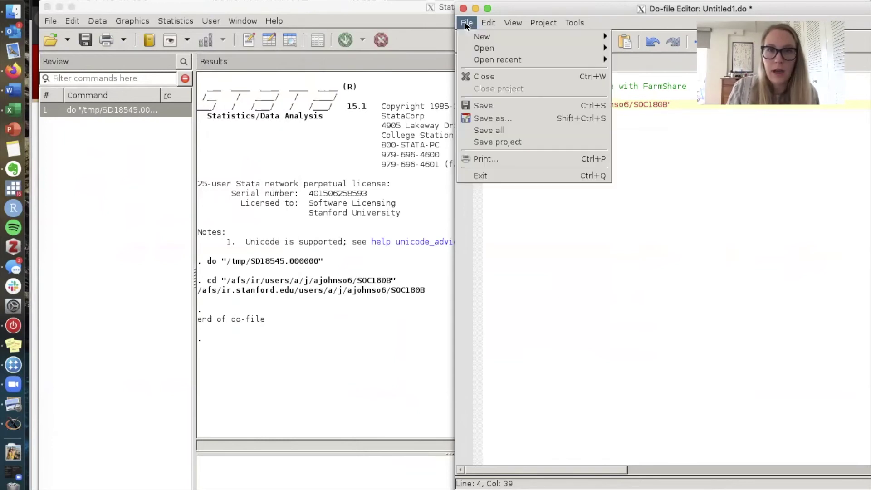
{"action": "left_click", "coordinate": [498, 117]}
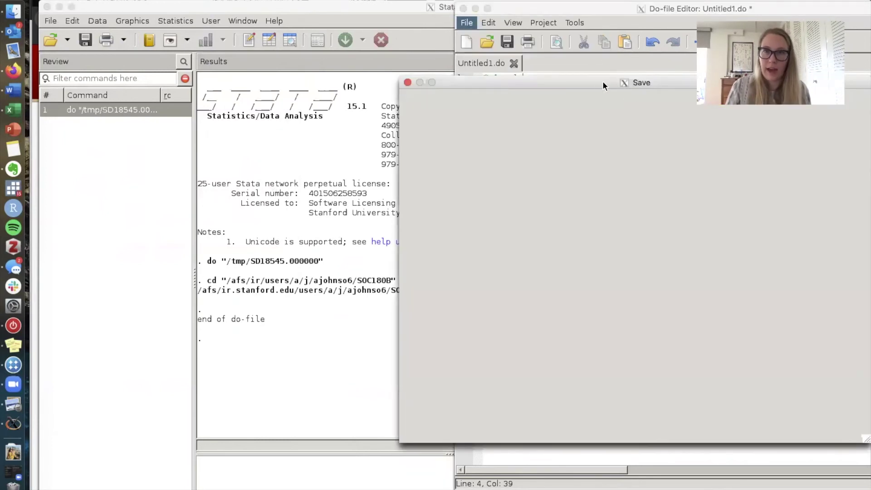
{"action": "left_click_drag", "start_coordinate": [593, 83], "coordinate": [491, 96]}
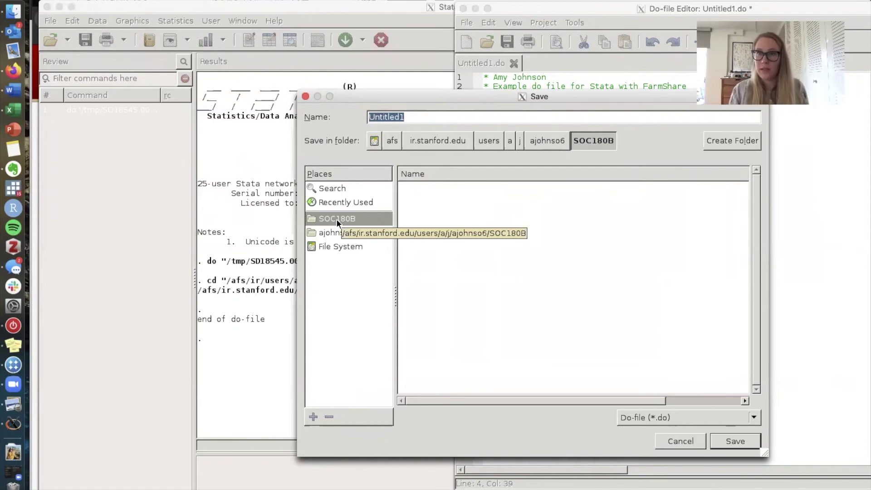
{"action": "left_click", "coordinate": [579, 135]}
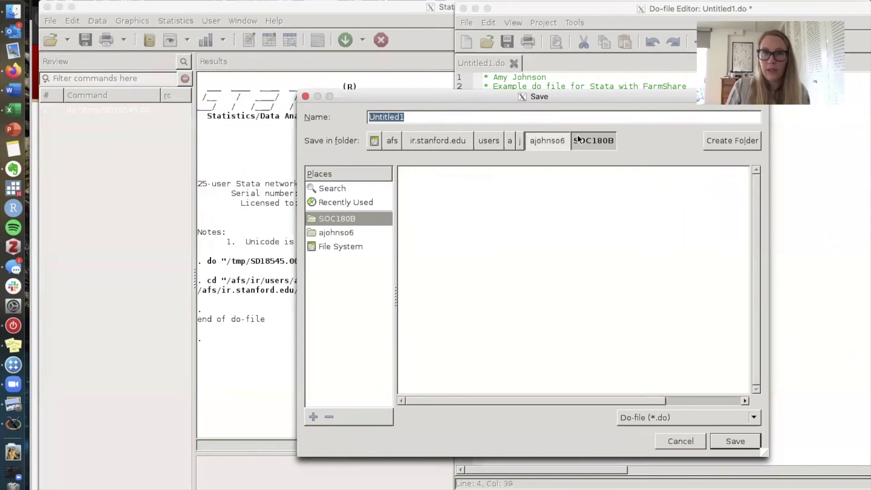
{"action": "left_click", "coordinate": [549, 140]}
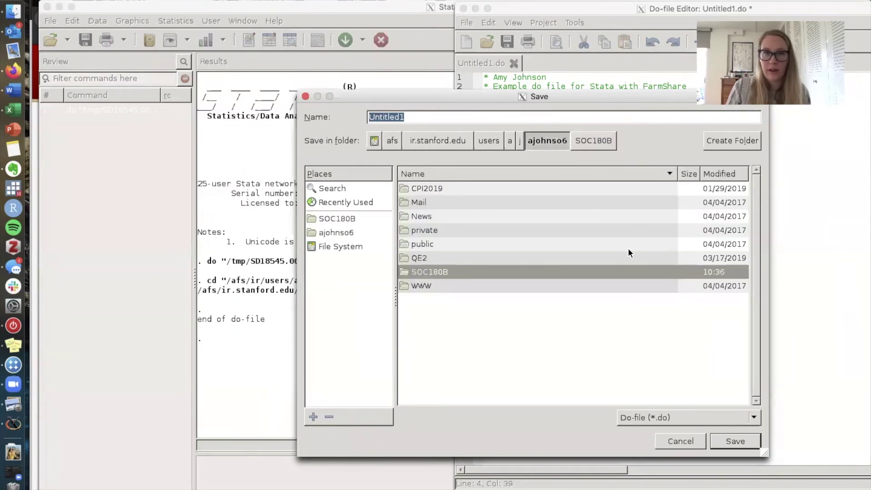
{"action": "left_click", "coordinate": [610, 140]}
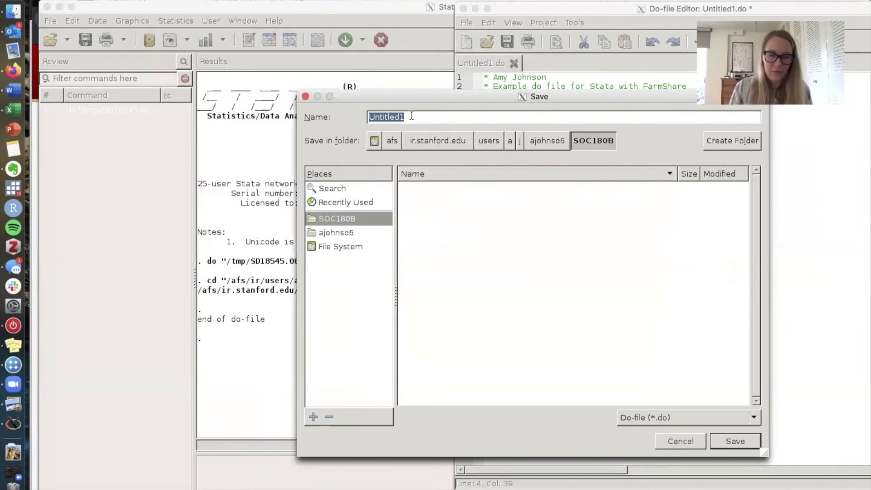
{"action": "type", "text": "Example"}
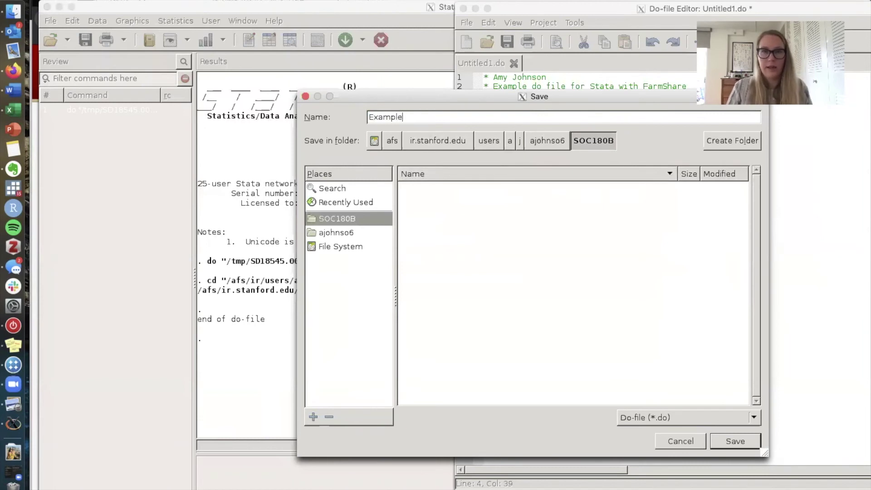
{"action": "left_click", "coordinate": [724, 438]}
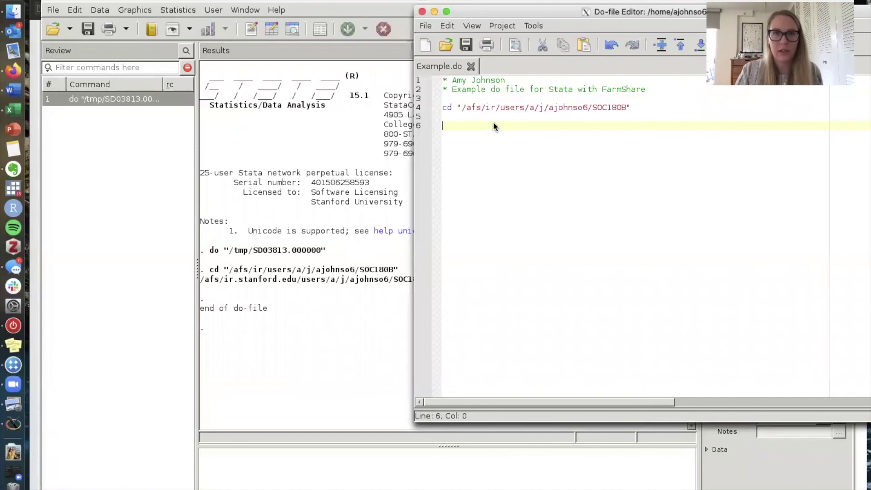
- Add line 6 `use "Salary.dta", clear` to the do-file and execute it to load the salary data
{"action": "type", "text": "use \"Sa"}
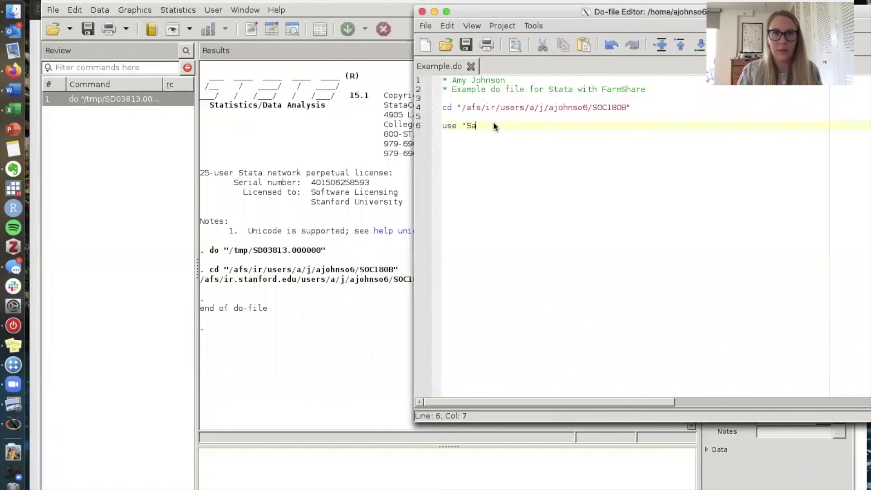
{"action": "type", "text": "lary.dta"}
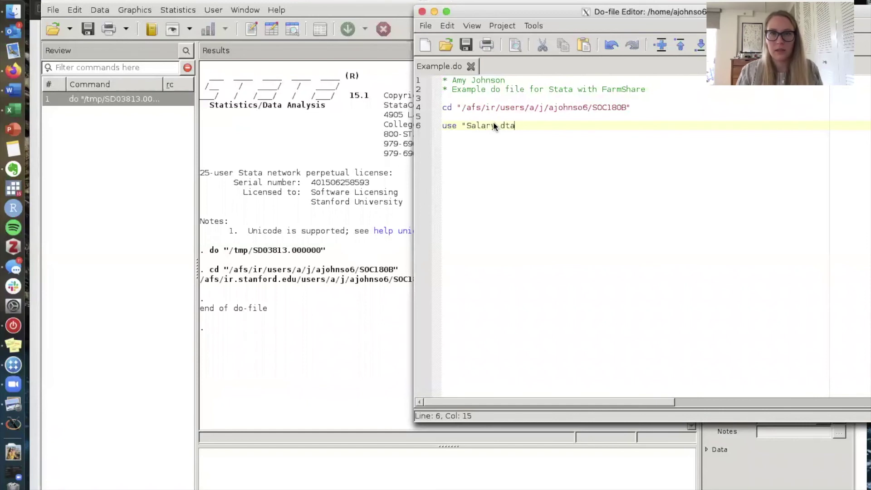
{"action": "type", "text": "\", clear"}
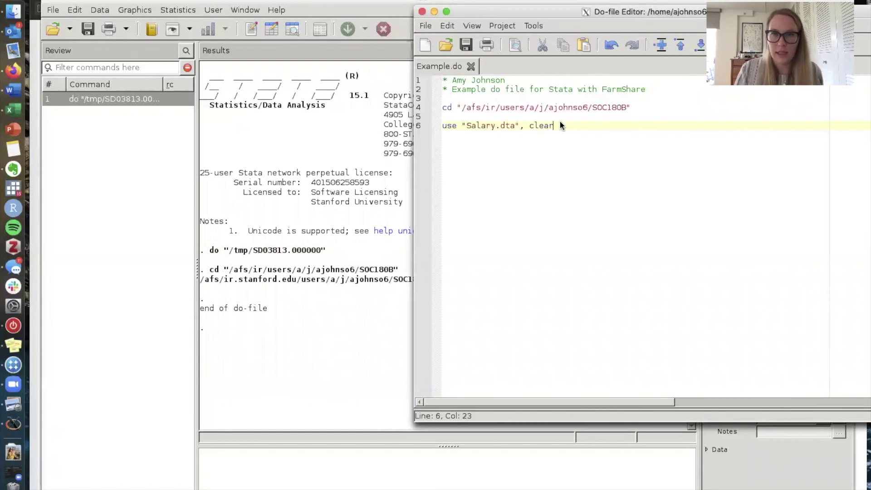
{"action": "left_click_drag", "start_coordinate": [560, 122], "coordinate": [423, 122]}
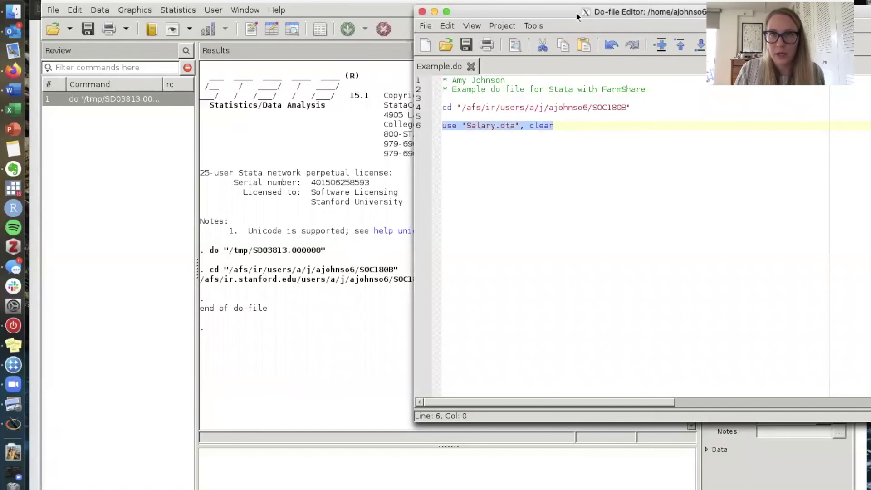
{"action": "left_click_drag", "start_coordinate": [577, 15], "coordinate": [605, 7]}
{"action": "left_click", "coordinate": [700, 44]}
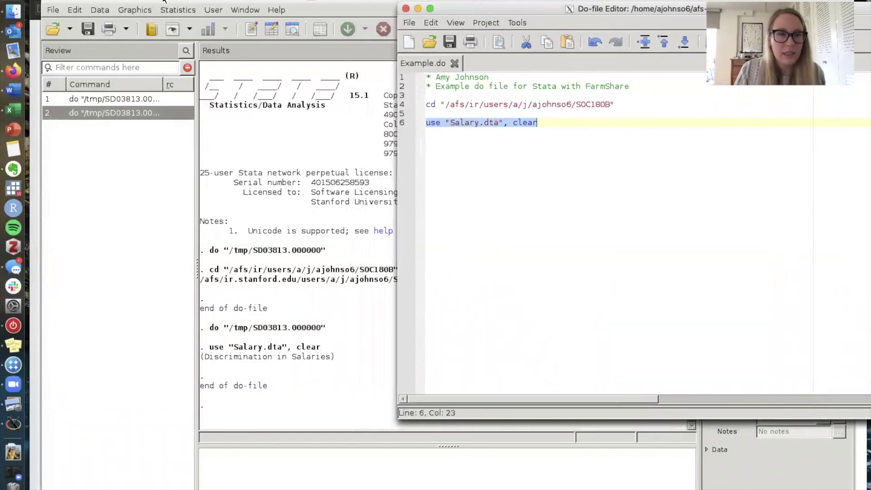
{"action": "left_click", "coordinate": [353, 142]}
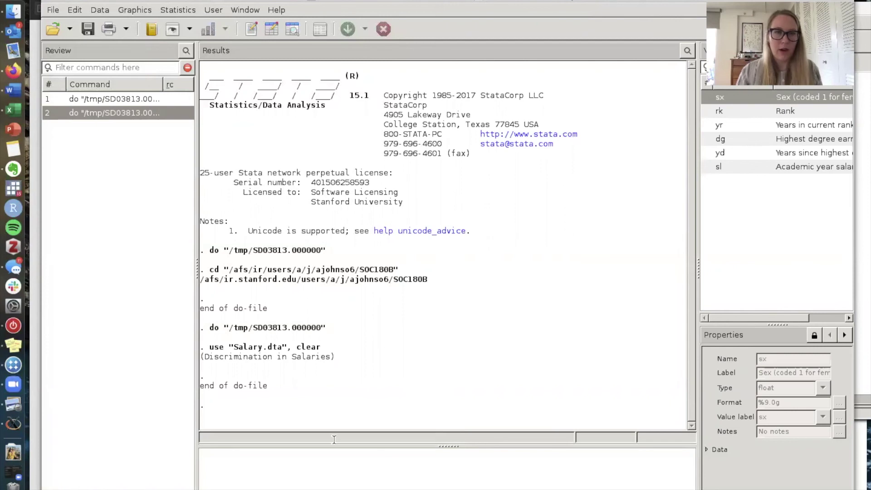
- Run reg yr dg, giving a dg coefficient of -1.643791 over 52 observations
{"action": "type", "text": "re"}
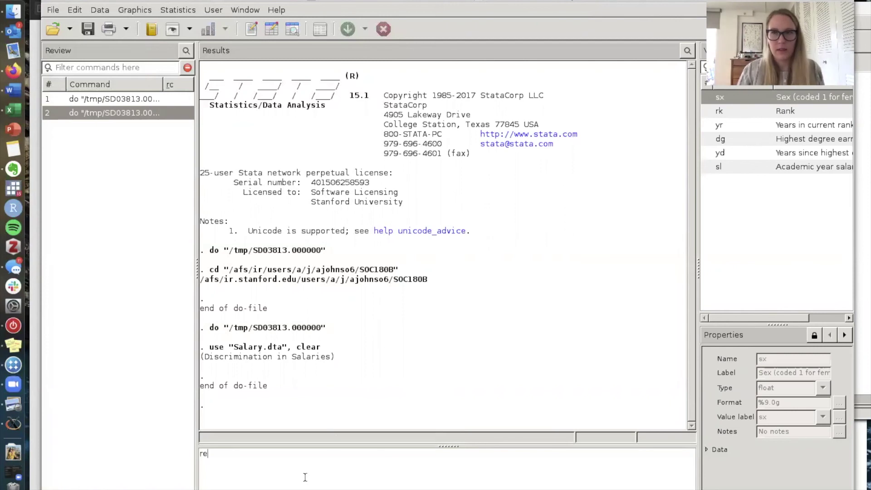
{"action": "type", "text": "g yr"}
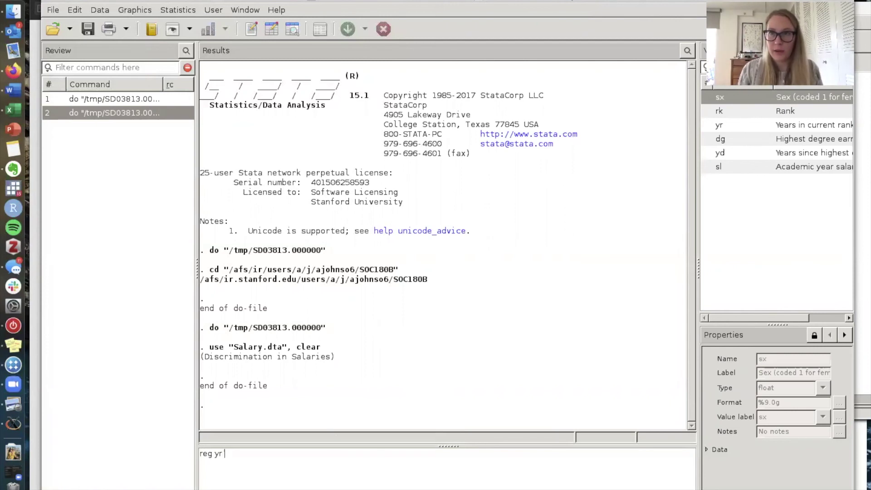
{"action": "type", "text": " dg"}
{"action": "key", "text": "Return"}
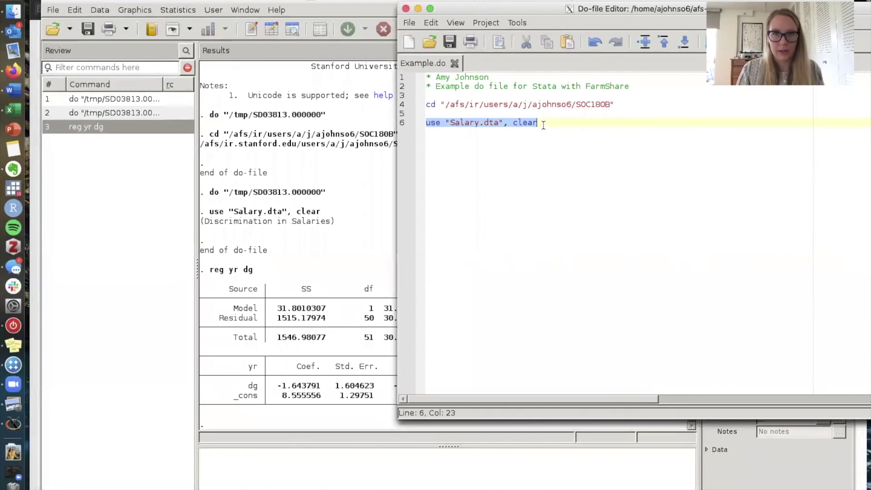
{"action": "left_click", "coordinate": [544, 125]}
- Add 'sum yr' as line 8 and execute it, summarizing yr: mean 7.480769, min 0, max 25
{"action": "key", "text": "Return"}
{"action": "key", "text": "Return"}
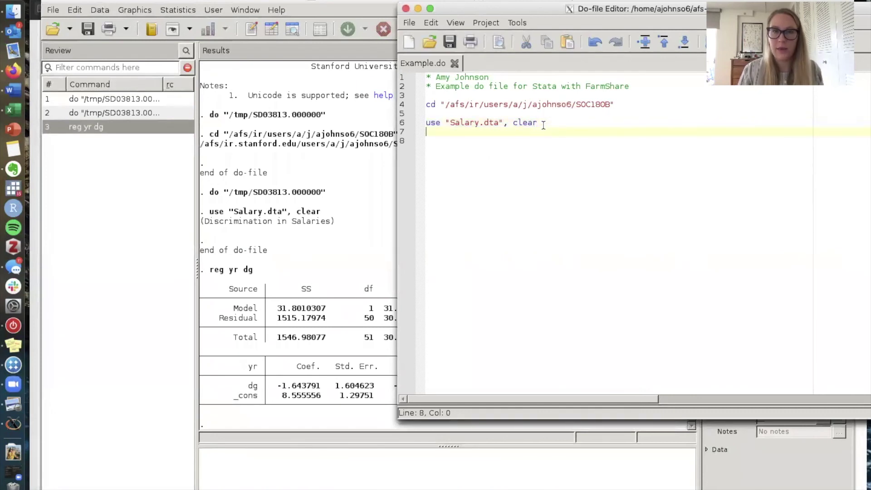
{"action": "type", "text": "sy"}
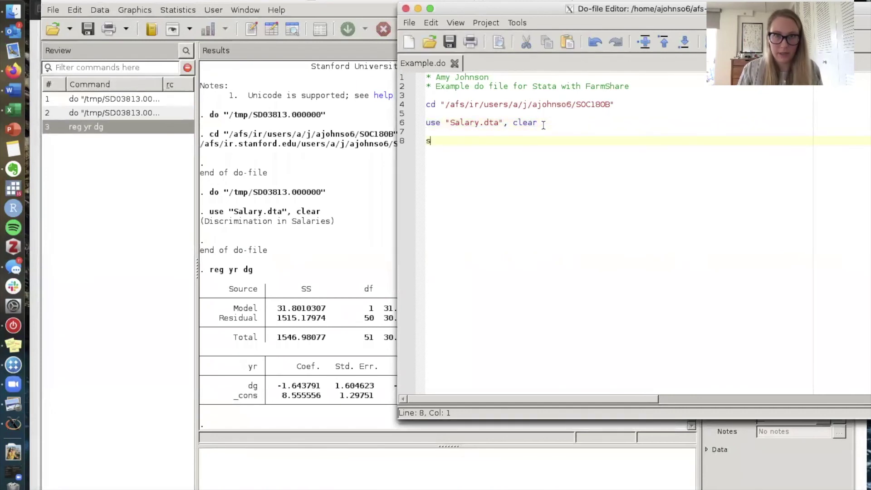
{"action": "key", "text": "BackSpace"}
{"action": "key", "text": "BackSpace"}
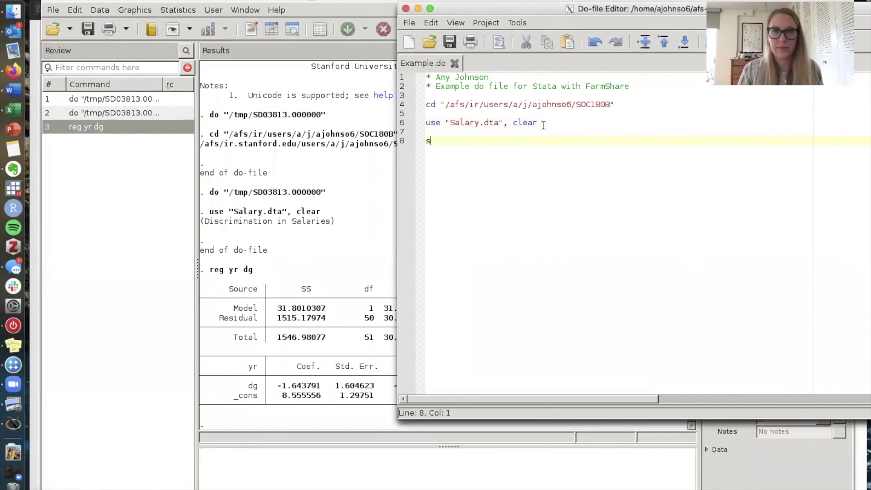
{"action": "type", "text": "sum yr"}
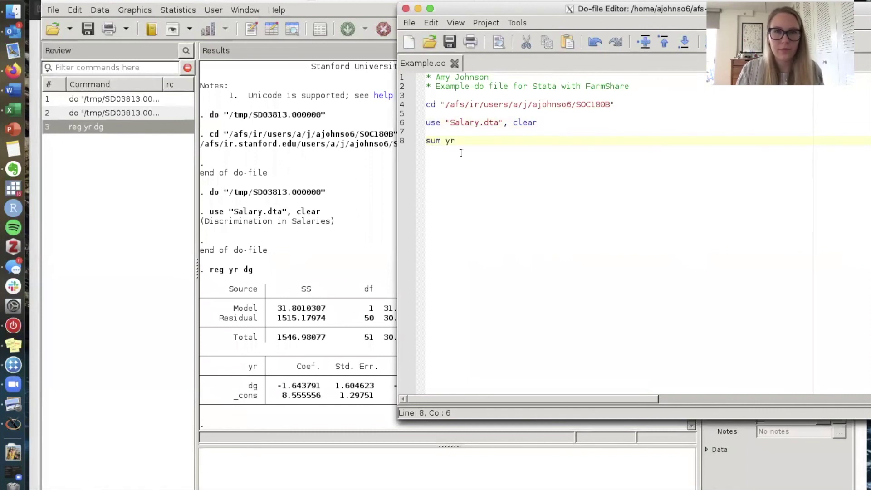
{"action": "key", "text": "shift+Home"}
{"action": "left_click_drag", "start_coordinate": [616, 10], "coordinate": [562, 7]}
{"action": "key", "text": "ctrl+d"}
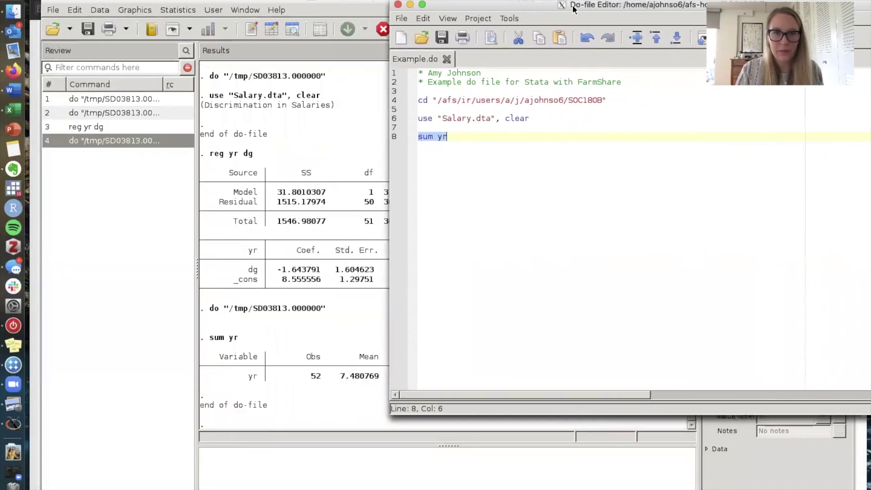
{"action": "left_click", "coordinate": [356, 202]}
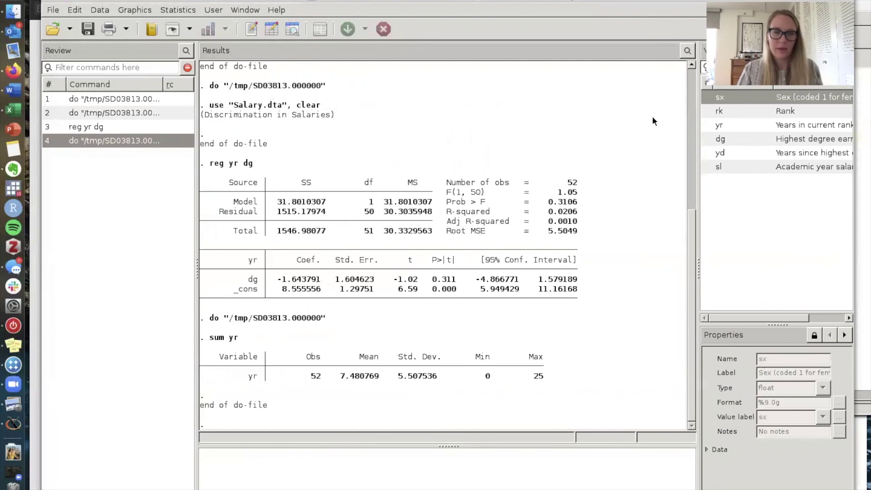
{"action": "key", "text": "ctrl+Up"}
{"action": "left_click", "coordinate": [205, 121]}
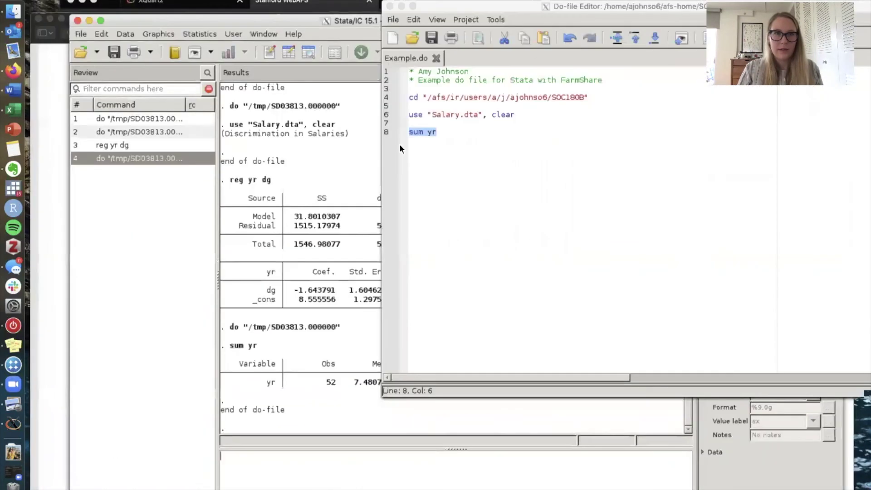
{"action": "left_click", "coordinate": [497, 135]}
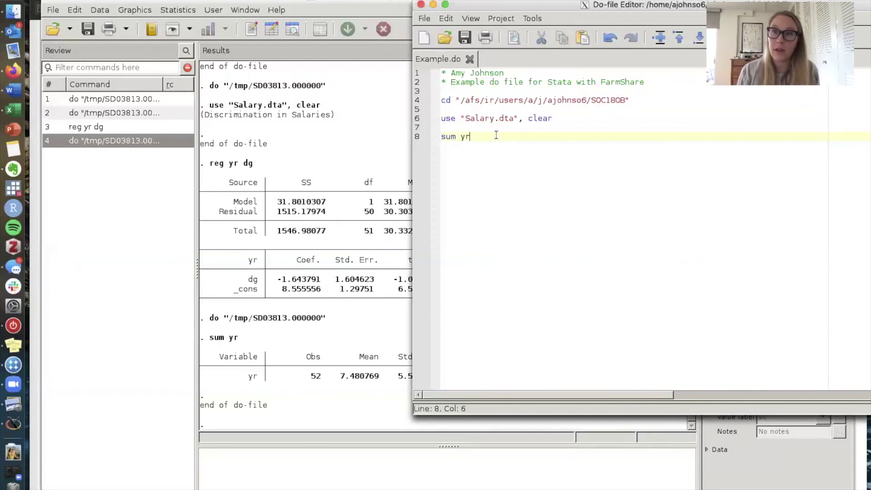
- Save Example.do and close the Do-file Editor
{"action": "left_click", "coordinate": [421, 17]}
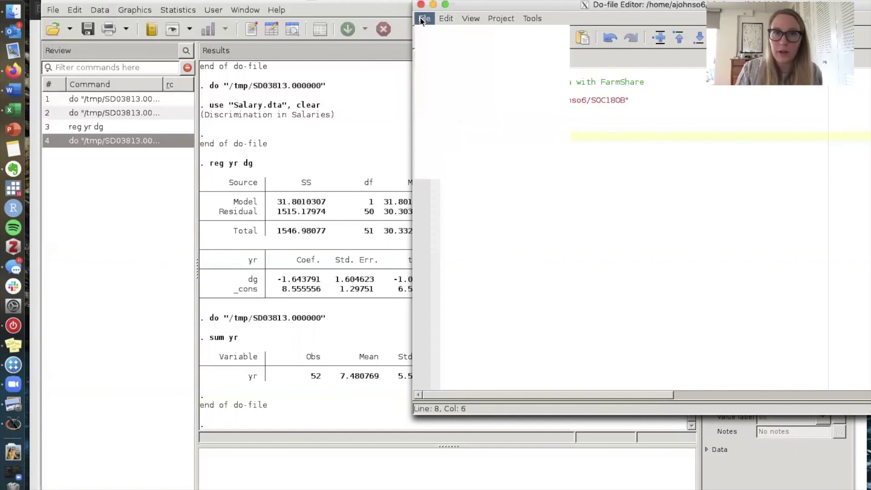
{"action": "left_click", "coordinate": [448, 99]}
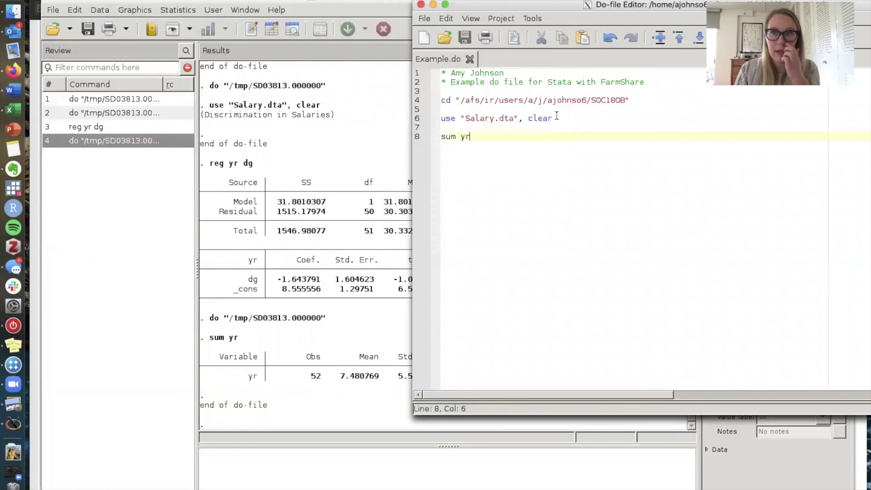
{"action": "left_click", "coordinate": [425, 18]}
{"action": "left_click", "coordinate": [425, 20]}
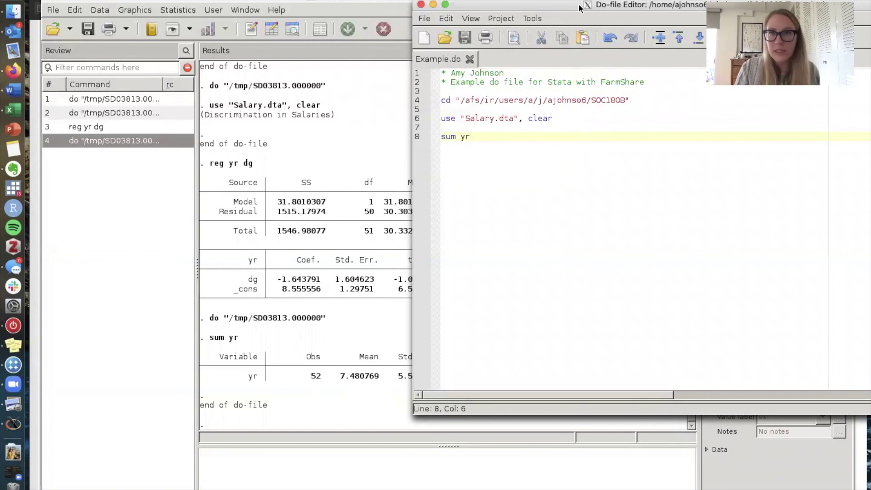
{"action": "left_click_drag", "start_coordinate": [581, 10], "coordinate": [580, 22]}
{"action": "left_click", "coordinate": [419, 17]}
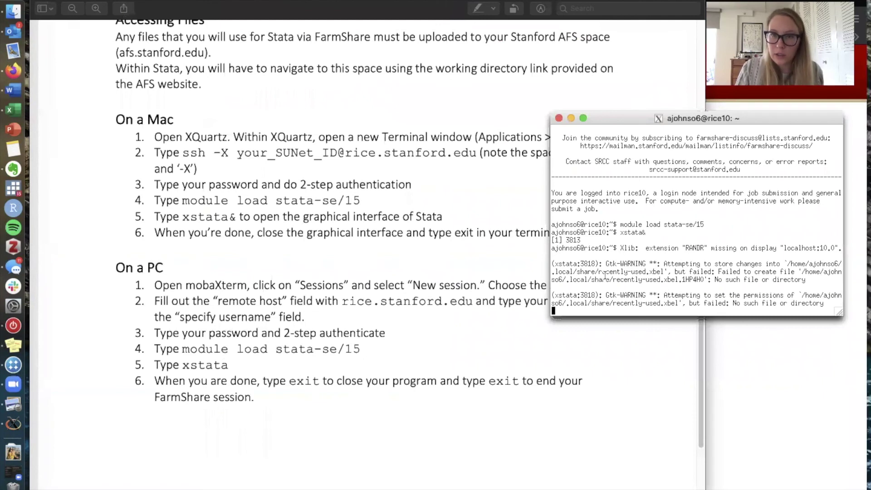
- Enter exit to log out of FarmShare and close the rice.stanford.edu connection
{"action": "type", "text": "exit"}
{"action": "key", "text": "Return"}
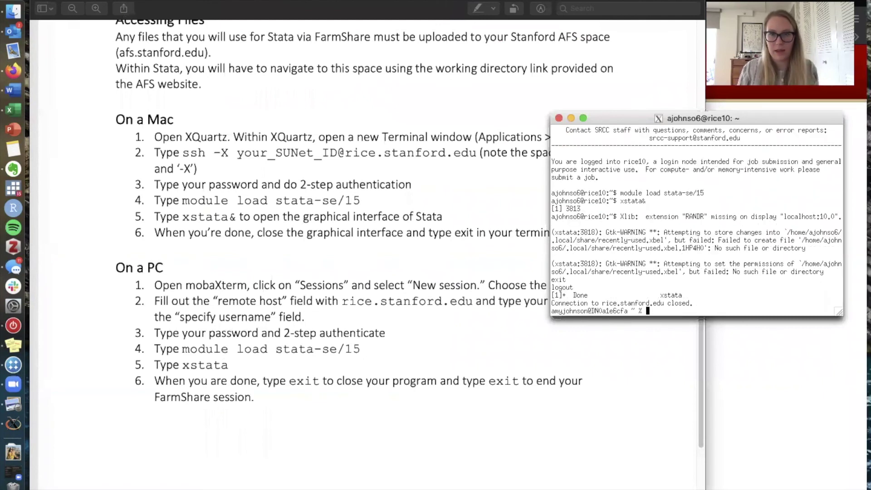